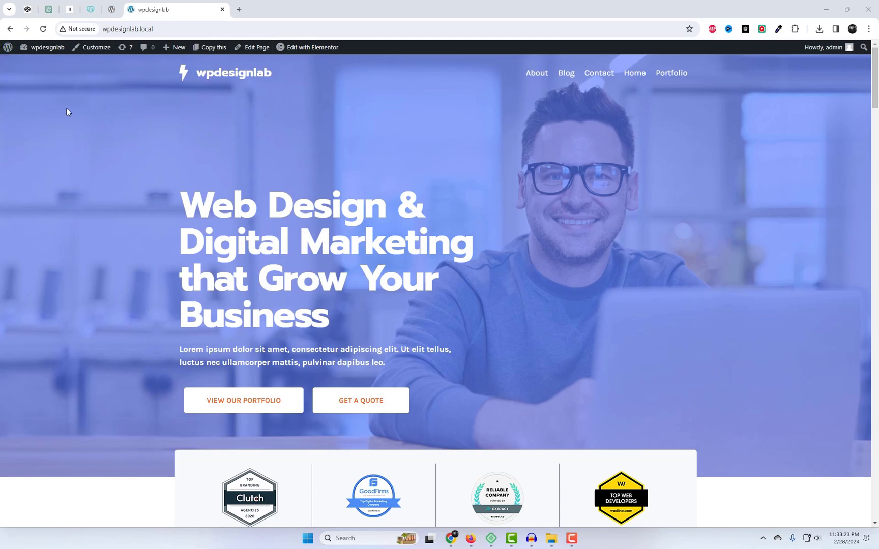
Go from the live homepage to the wpdesignlab admin Dashboard via the site name menu.
{"action": "mouse_move", "coordinate": [36, 53]}
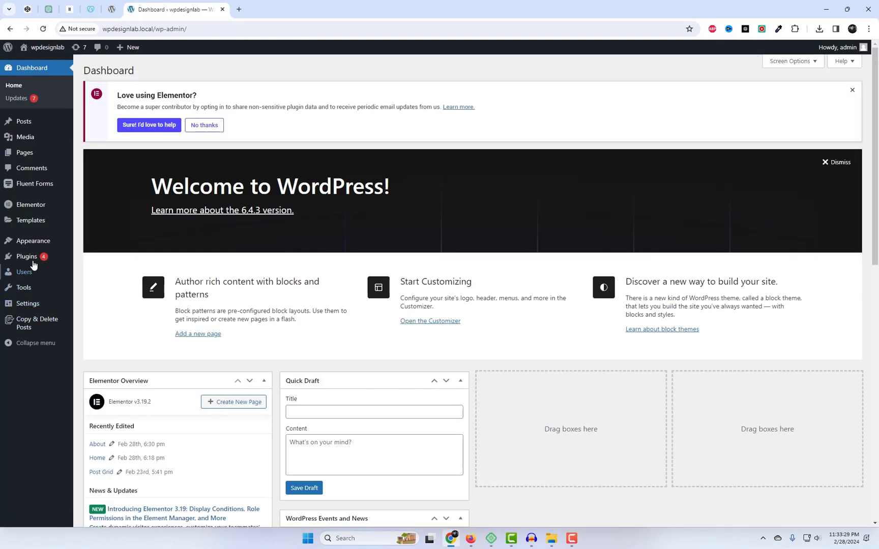
Search Add New Plugin for 'Envira Photo Gallery' and install the Envira Gallery plugin.
{"action": "mouse_move", "coordinate": [33, 264]}
{"action": "left_click", "coordinate": [104, 260]}
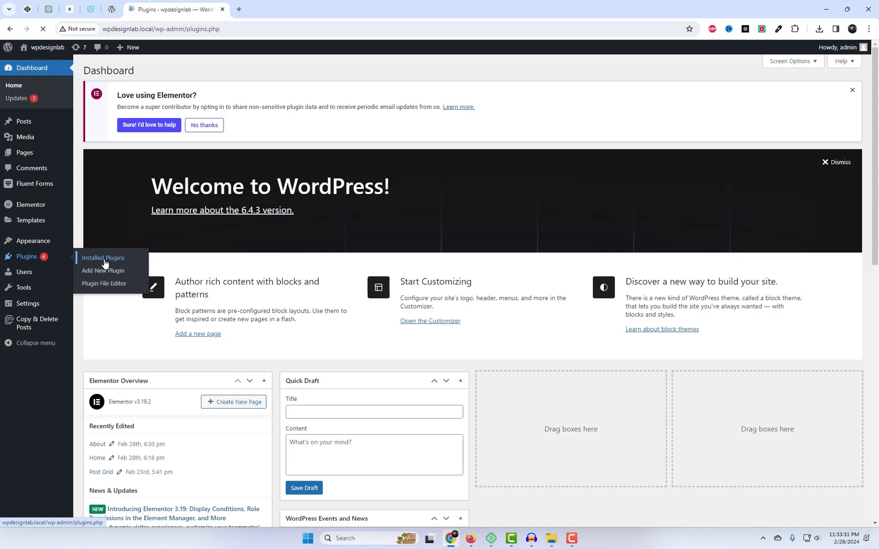
{"action": "left_click", "coordinate": [150, 77]}
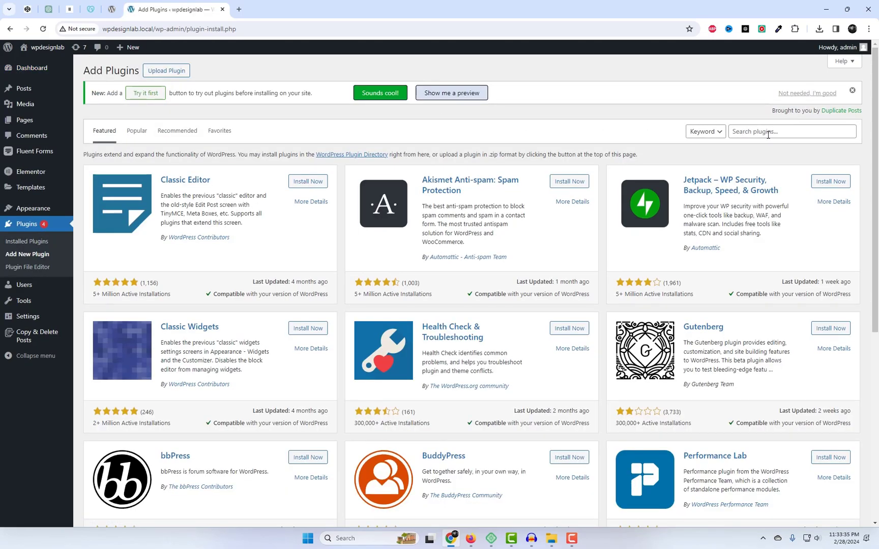
{"action": "left_click", "coordinate": [760, 133]}
{"action": "type", "text": "Envira Photo Gallery"}
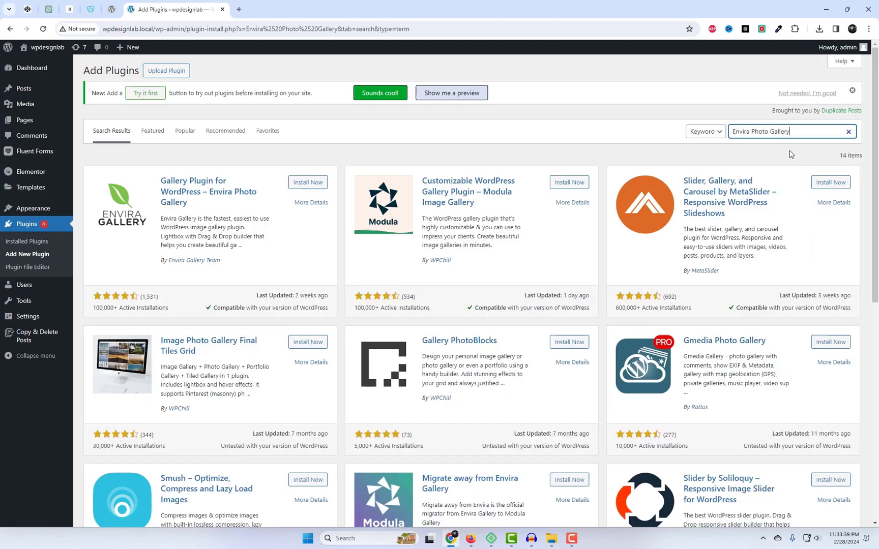
{"action": "left_click", "coordinate": [306, 183]}
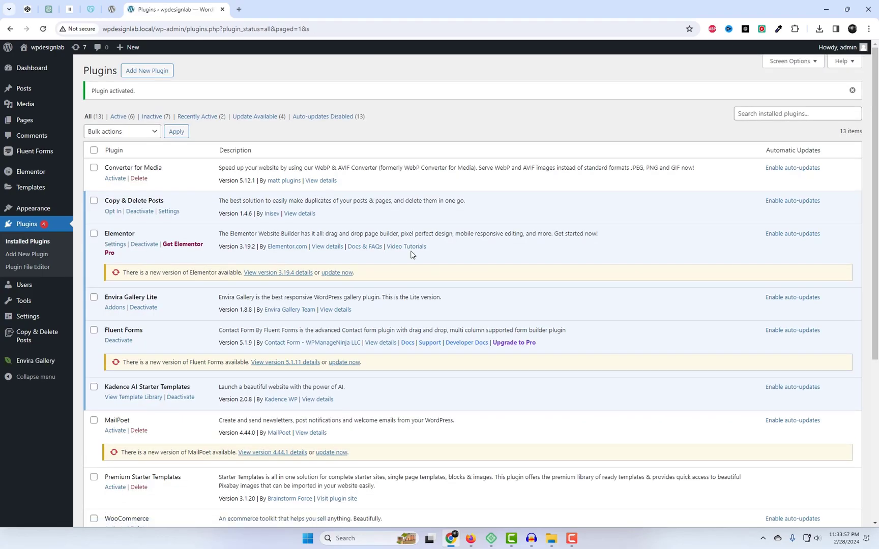
Create a new Envira gallery titled 'New Gallery' and let the draft autosave.
{"action": "mouse_move", "coordinate": [31, 362]}
{"action": "left_click", "coordinate": [91, 376]}
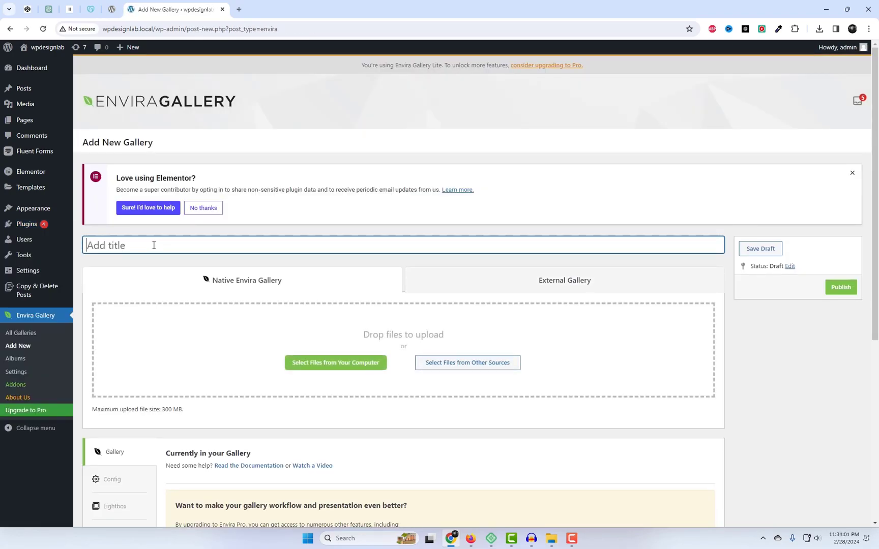
{"action": "type", "text": "New"}
{"action": "left_click", "coordinate": [318, 211]}
{"action": "scroll", "coordinate": [419, 232], "scroll_direction": "down", "scroll_amount": 3}
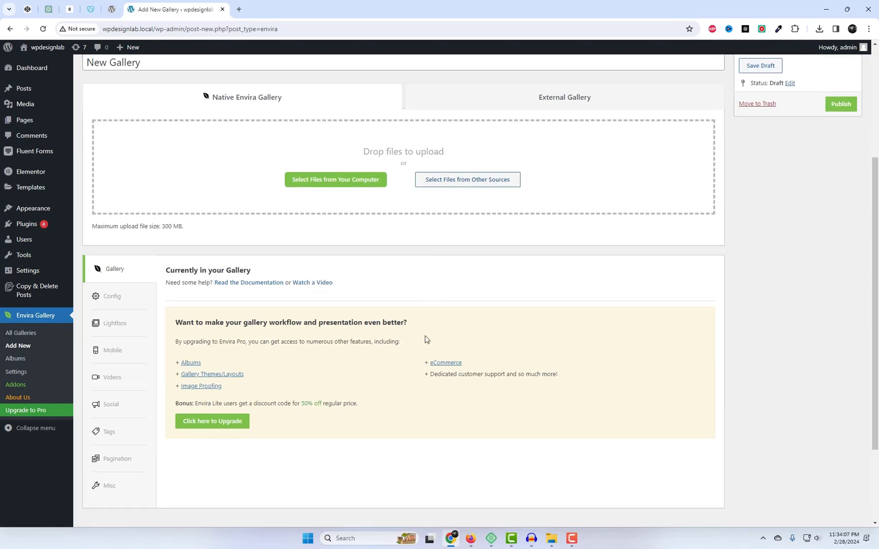
{"action": "scroll", "coordinate": [424, 337], "scroll_direction": "up", "scroll_amount": 1}
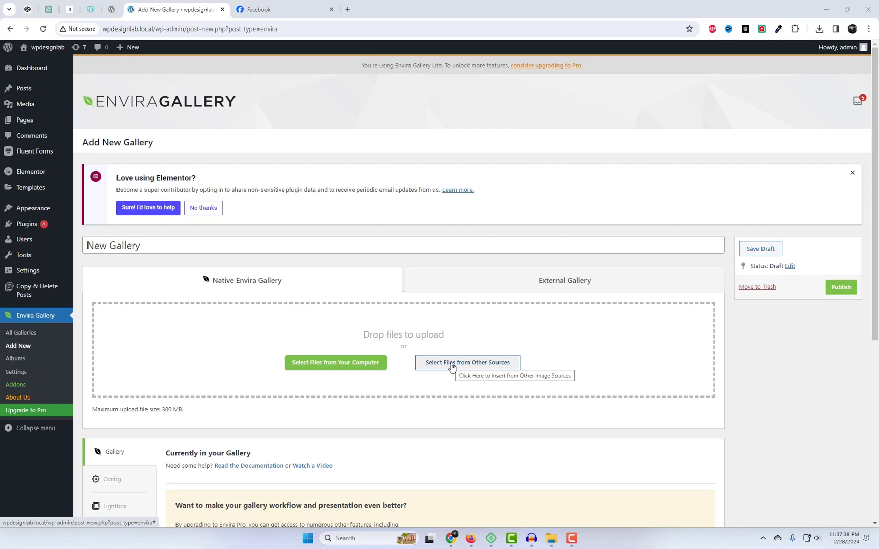
Skip uploading from the computer and pick gallery images from the existing Media Library instead.
{"action": "left_click", "coordinate": [363, 364]}
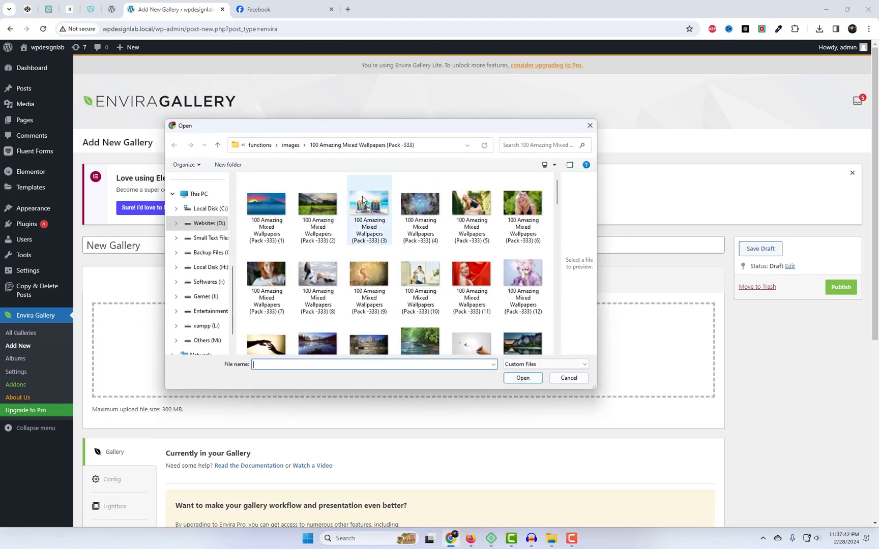
{"action": "left_click", "coordinate": [573, 383]}
{"action": "left_click", "coordinate": [478, 367]}
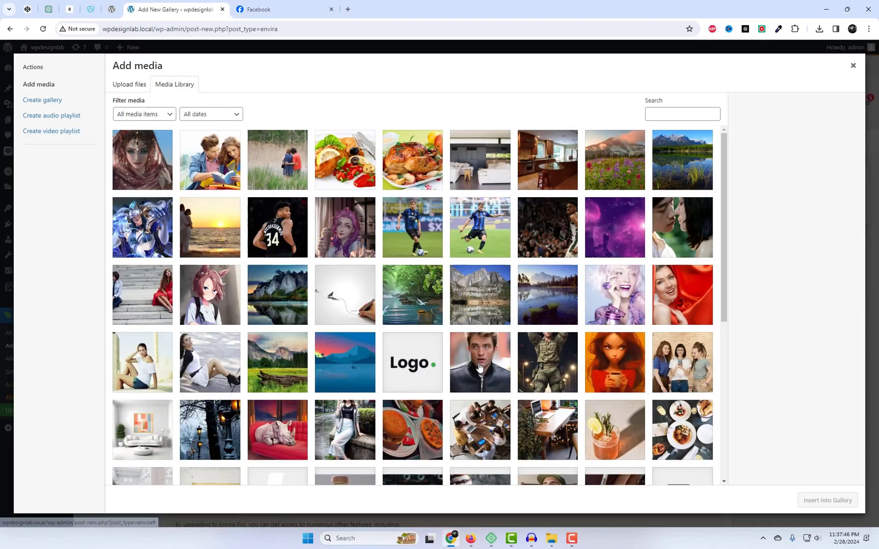
Select 39 library images, from portraits to landscapes, and insert them into the gallery.
{"action": "left_click", "coordinate": [147, 167]}
{"action": "left_click", "coordinate": [210, 172]}
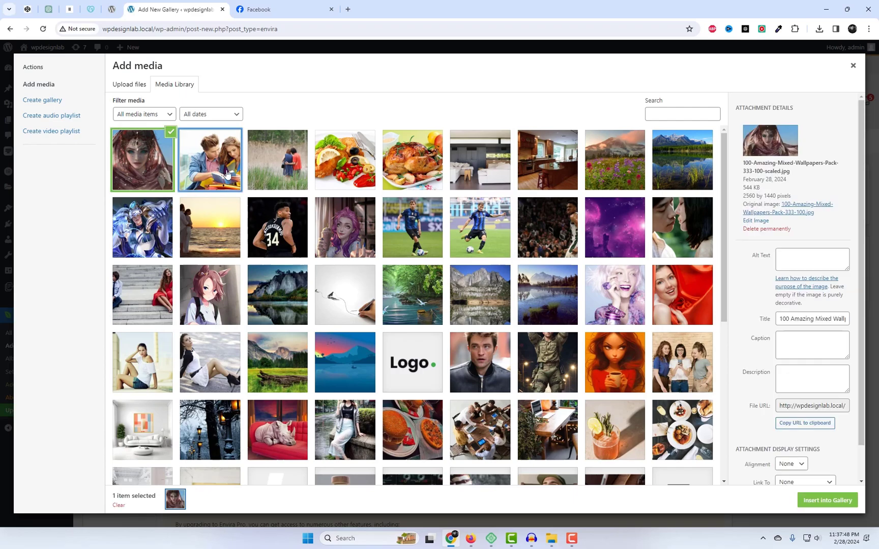
{"action": "left_click", "coordinate": [278, 173]}
{"action": "left_click", "coordinate": [350, 175]}
{"action": "left_click", "coordinate": [412, 178]}
{"action": "left_click", "coordinate": [480, 176]}
{"action": "left_click", "coordinate": [548, 168]}
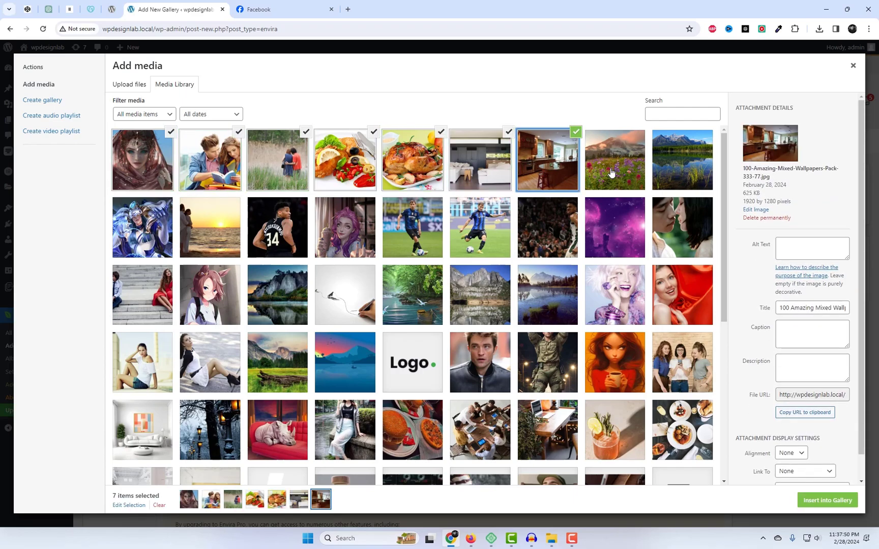
{"action": "left_click", "coordinate": [615, 168]}
{"action": "left_click", "coordinate": [682, 168]}
{"action": "left_click", "coordinate": [143, 227]}
{"action": "left_click", "coordinate": [209, 227]}
{"action": "left_click", "coordinate": [260, 235]}
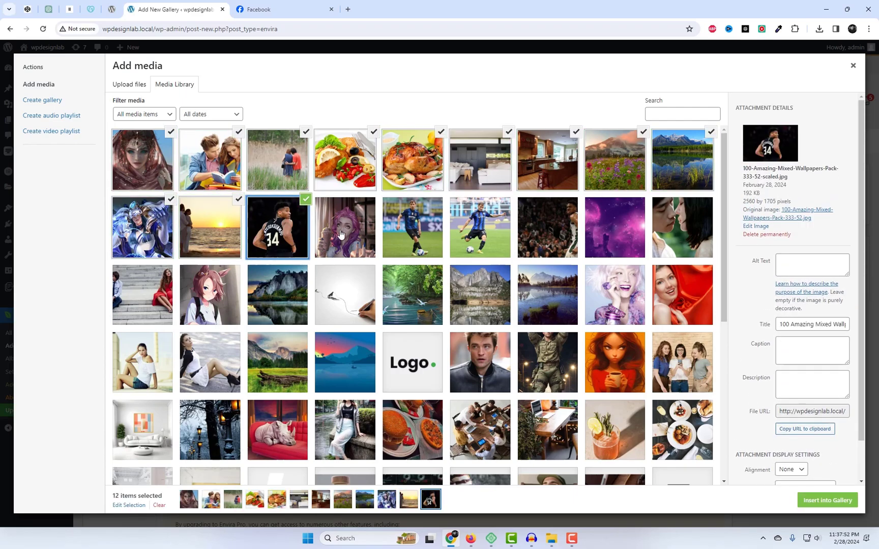
{"action": "left_click", "coordinate": [344, 229]}
{"action": "left_click", "coordinate": [412, 228]}
{"action": "left_click", "coordinate": [479, 229]}
{"action": "left_click", "coordinate": [548, 228]}
{"action": "left_click", "coordinate": [621, 242]}
{"action": "left_click", "coordinate": [677, 239]}
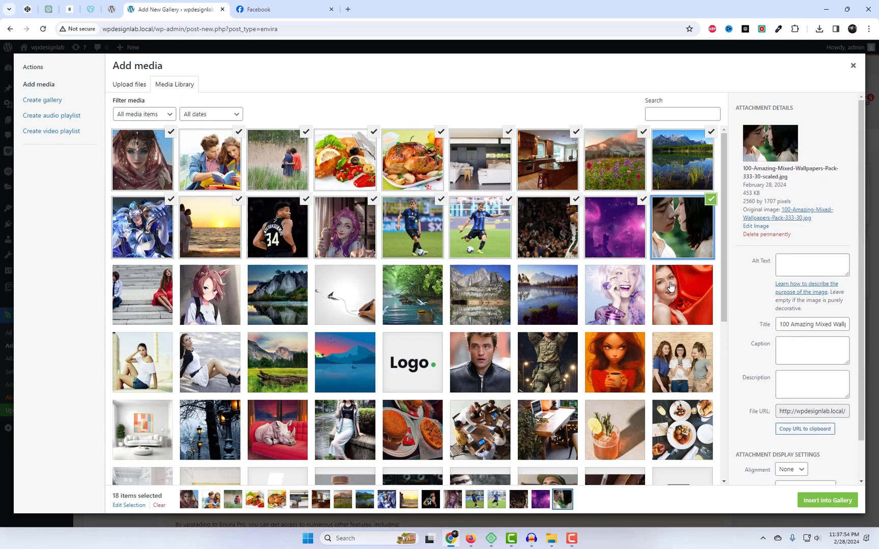
{"action": "left_click", "coordinate": [671, 293]}
{"action": "left_click", "coordinate": [615, 300]}
{"action": "left_click", "coordinate": [555, 313]}
{"action": "left_click", "coordinate": [478, 311]}
{"action": "left_click", "coordinate": [435, 309]}
{"action": "left_click", "coordinate": [359, 310]}
{"action": "left_click", "coordinate": [290, 306]}
{"action": "left_click", "coordinate": [186, 299]}
{"action": "left_click", "coordinate": [131, 290]}
{"action": "scroll", "coordinate": [254, 344], "scroll_direction": "down", "scroll_amount": 1}
{"action": "left_click", "coordinate": [141, 300]}
{"action": "left_click", "coordinate": [210, 300]}
{"action": "left_click", "coordinate": [277, 301]}
{"action": "left_click", "coordinate": [361, 307]}
{"action": "left_click", "coordinate": [486, 310]}
{"action": "left_click", "coordinate": [547, 301]}
{"action": "left_click", "coordinate": [607, 305]}
{"action": "left_click", "coordinate": [682, 304]}
{"action": "scroll", "coordinate": [464, 402], "scroll_direction": "down", "scroll_amount": 2}
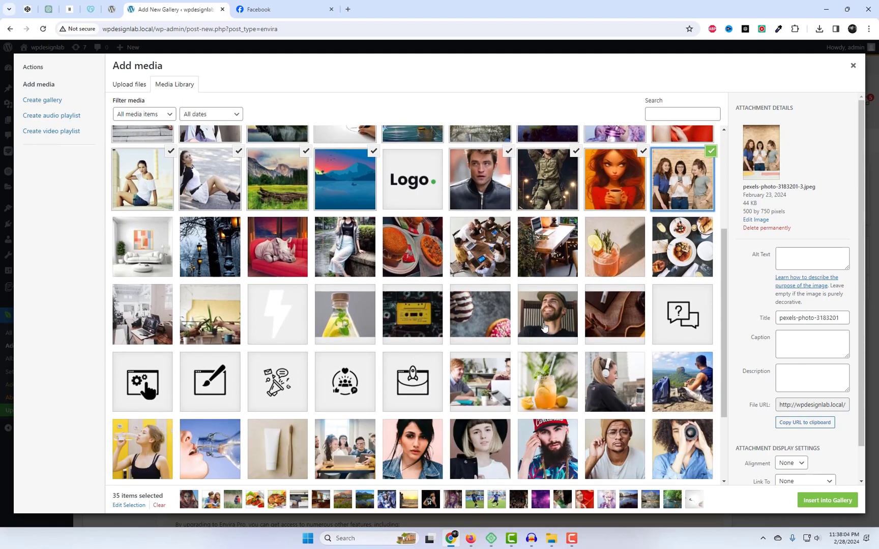
{"action": "left_click", "coordinate": [502, 457]}
{"action": "left_click", "coordinate": [548, 453]}
{"action": "left_click", "coordinate": [603, 455]}
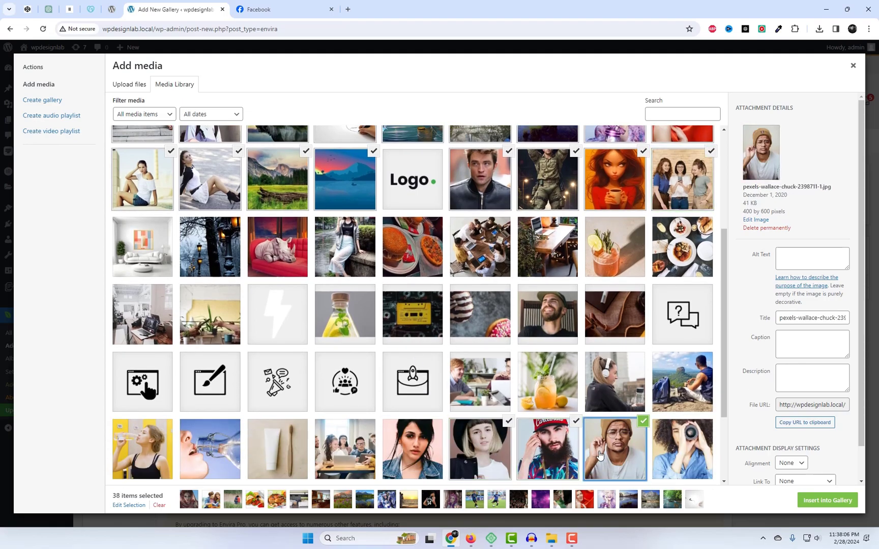
{"action": "scroll", "coordinate": [592, 459], "scroll_direction": "down", "scroll_amount": 2}
{"action": "left_click", "coordinate": [343, 354]}
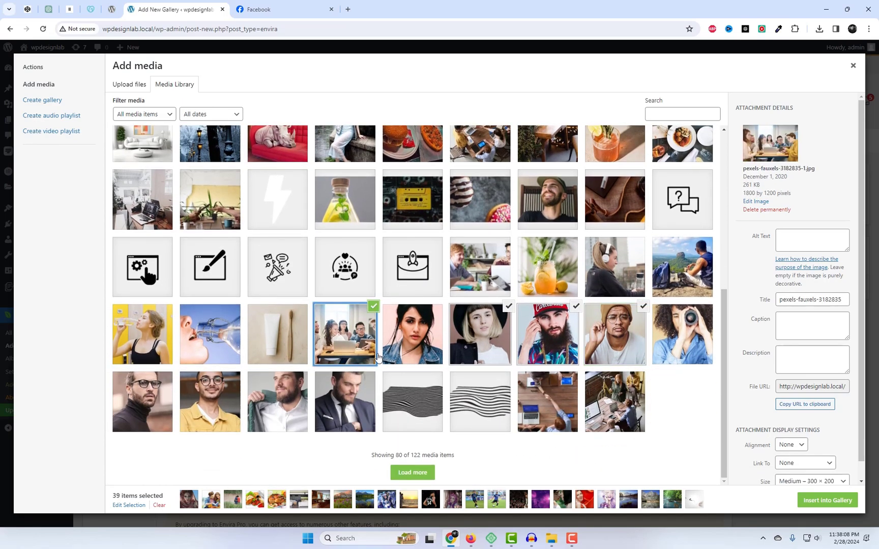
{"action": "left_click", "coordinate": [808, 500]}
In the gallery Config tab, try three columns, then keep Number of Gallery Columns at Automatic.
{"action": "scroll", "coordinate": [467, 382], "scroll_direction": "down", "scroll_amount": 5}
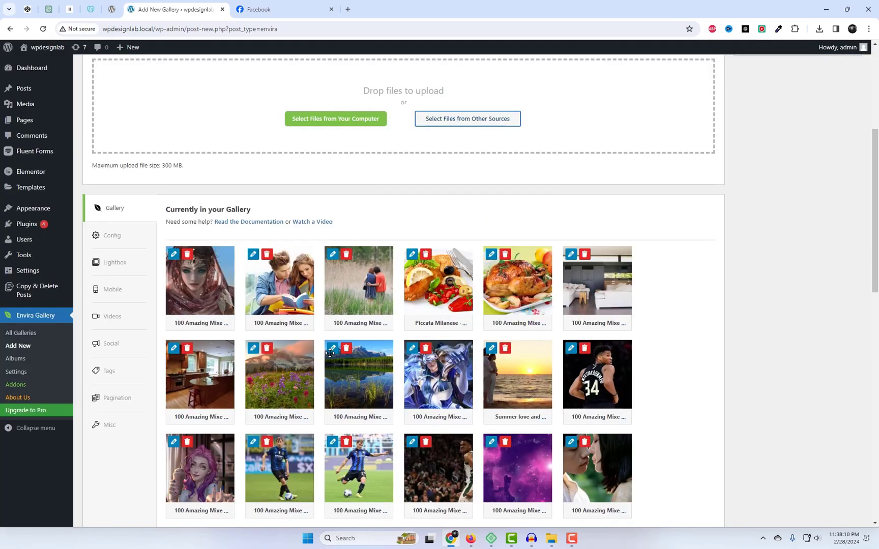
{"action": "left_click", "coordinate": [121, 241]}
{"action": "left_click_drag", "start_coordinate": [257, 267], "coordinate": [162, 268]}
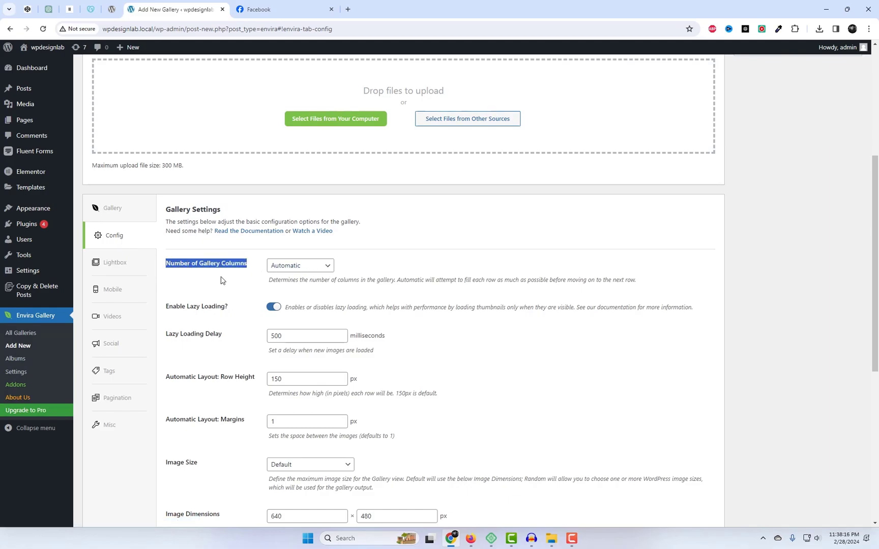
{"action": "left_click", "coordinate": [286, 270]}
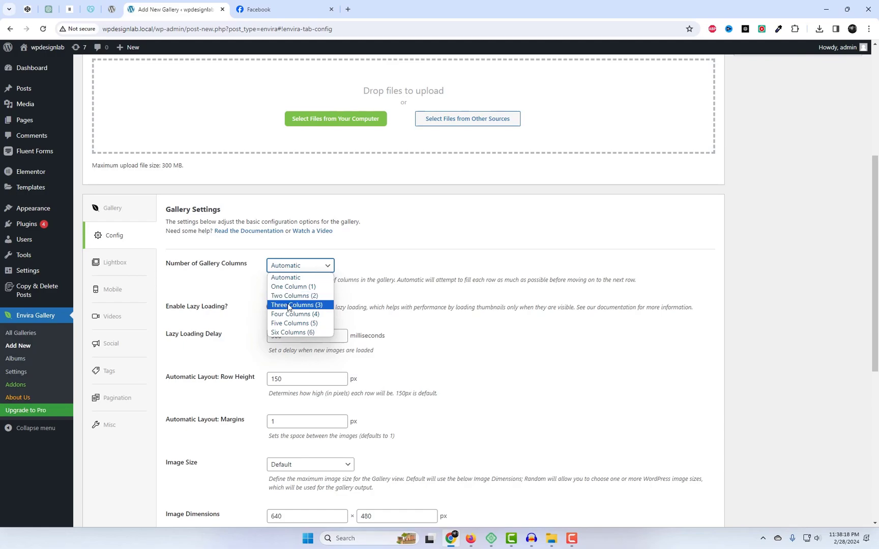
{"action": "left_click", "coordinate": [288, 305]}
{"action": "left_click", "coordinate": [288, 266]}
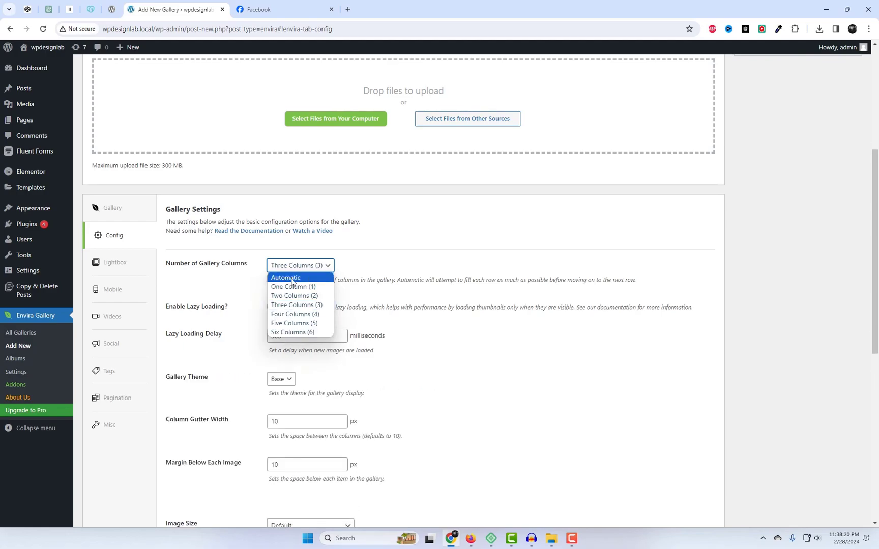
{"action": "left_click", "coordinate": [292, 278]}
Keep lazy loading enabled and set the gallery image size to Large (1024 × 1024).
{"action": "scroll", "coordinate": [305, 229], "scroll_direction": "down", "scroll_amount": 2}
{"action": "left_click", "coordinate": [273, 186]}
{"action": "left_click", "coordinate": [282, 187]}
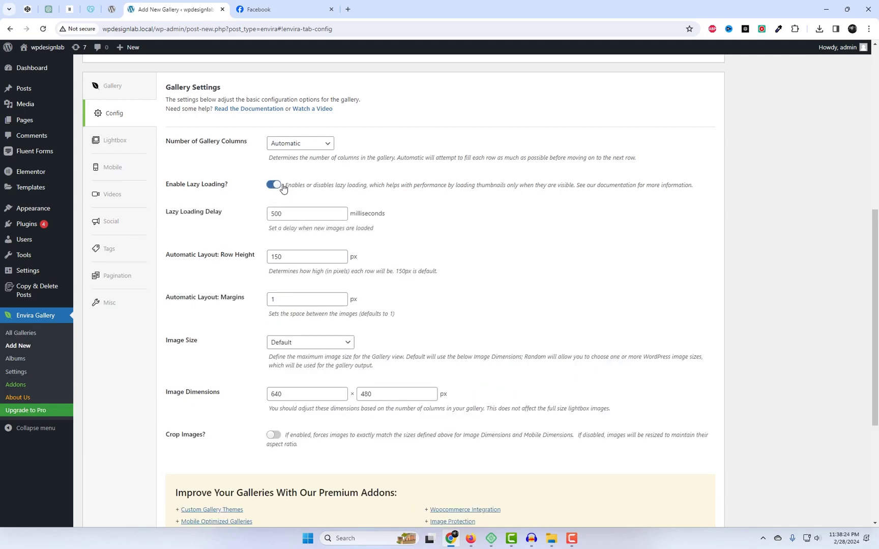
{"action": "left_click", "coordinate": [298, 345]}
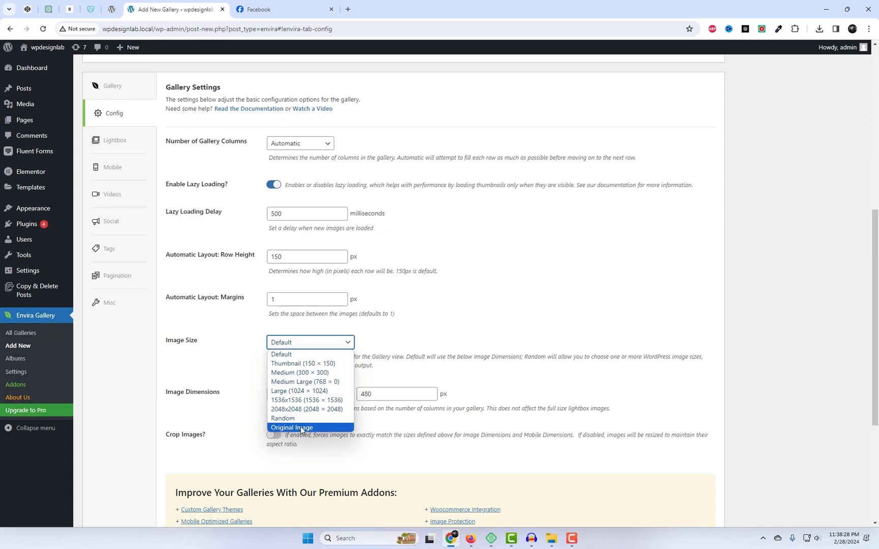
{"action": "left_click", "coordinate": [299, 391]}
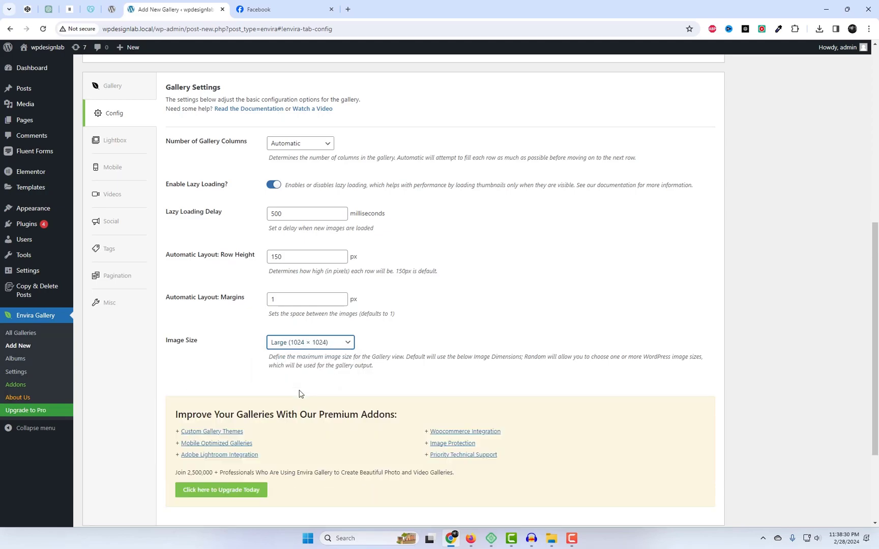
Replace the 500 Lazy Loading Delay value with 70.
{"action": "scroll", "coordinate": [405, 387], "scroll_direction": "up", "scroll_amount": 1}
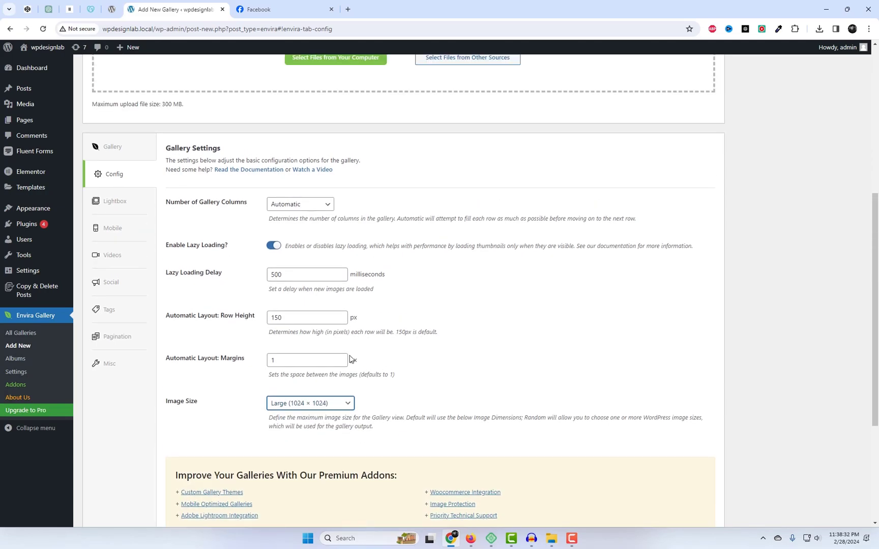
{"action": "left_click", "coordinate": [285, 275]}
{"action": "left_click_drag", "start_coordinate": [284, 276], "coordinate": [266, 279]}
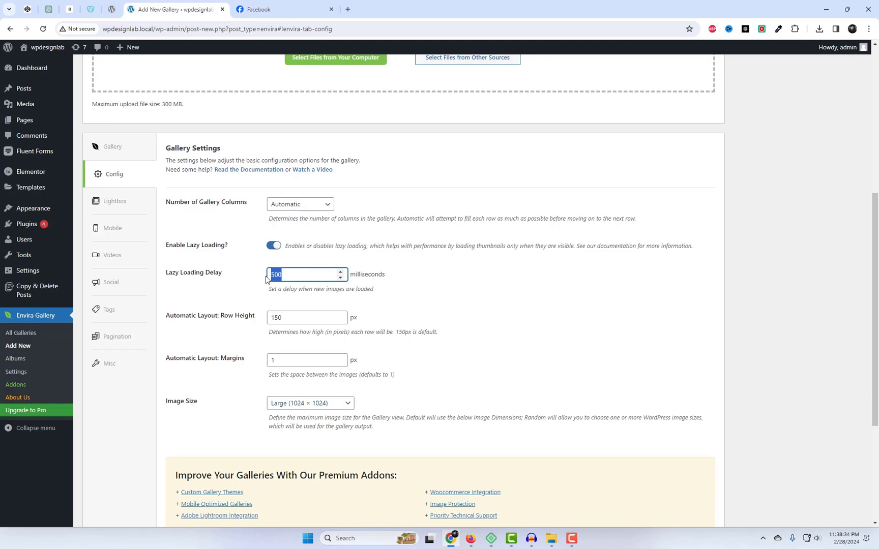
{"action": "type", "text": "70"}
In Lightbox settings, leave the theme unchanged and set Image Size to Original Image.
{"action": "left_click", "coordinate": [127, 208]}
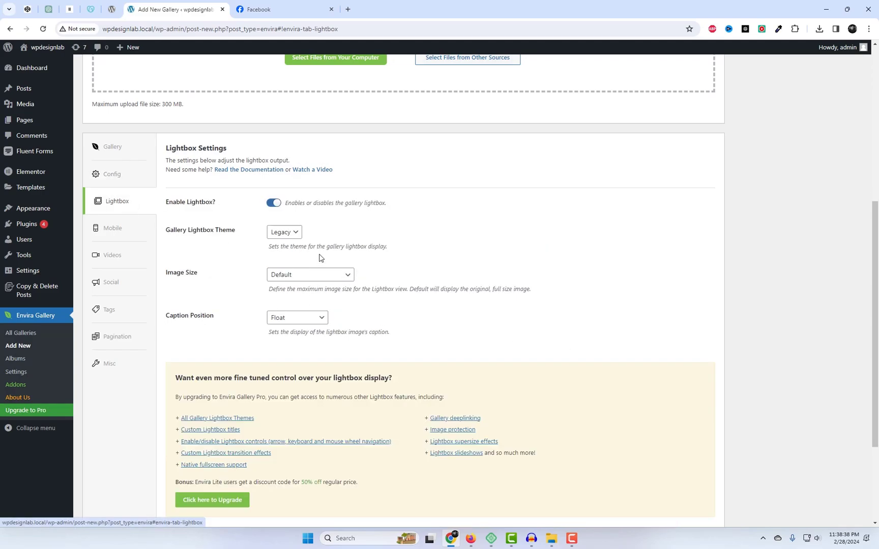
{"action": "left_click", "coordinate": [289, 232]}
{"action": "left_click", "coordinate": [422, 251]}
{"action": "left_click", "coordinate": [313, 277]}
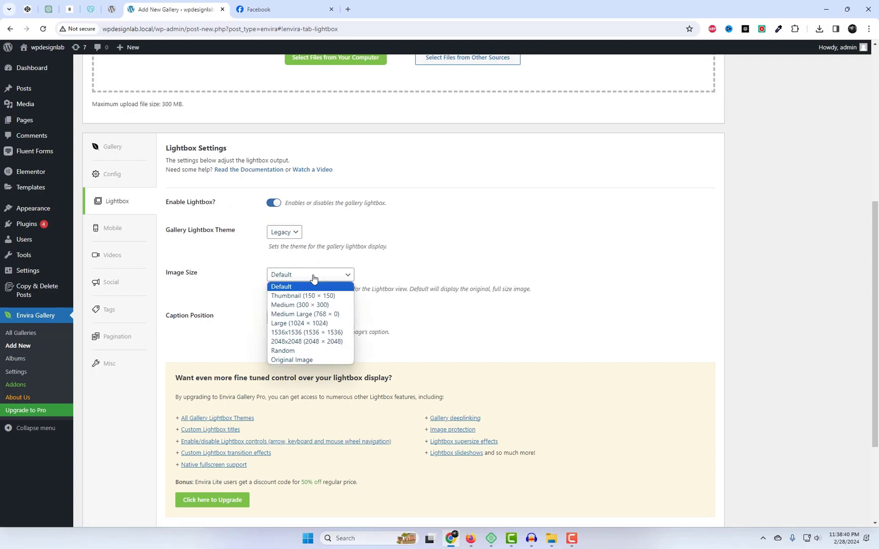
{"action": "left_click", "coordinate": [298, 360]}
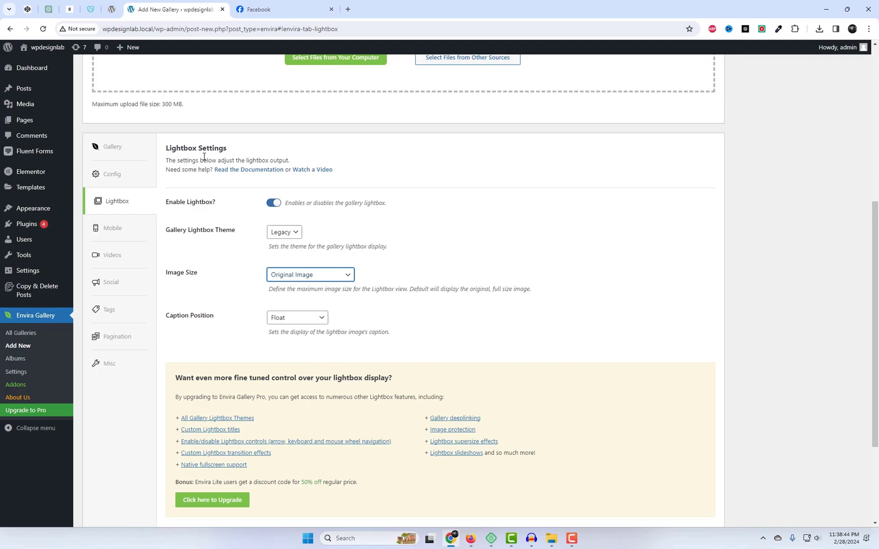
Set the lightbox Caption Position to Float (Wrapped).
{"action": "left_click_drag", "start_coordinate": [234, 152], "coordinate": [187, 148]}
{"action": "left_click", "coordinate": [306, 159]}
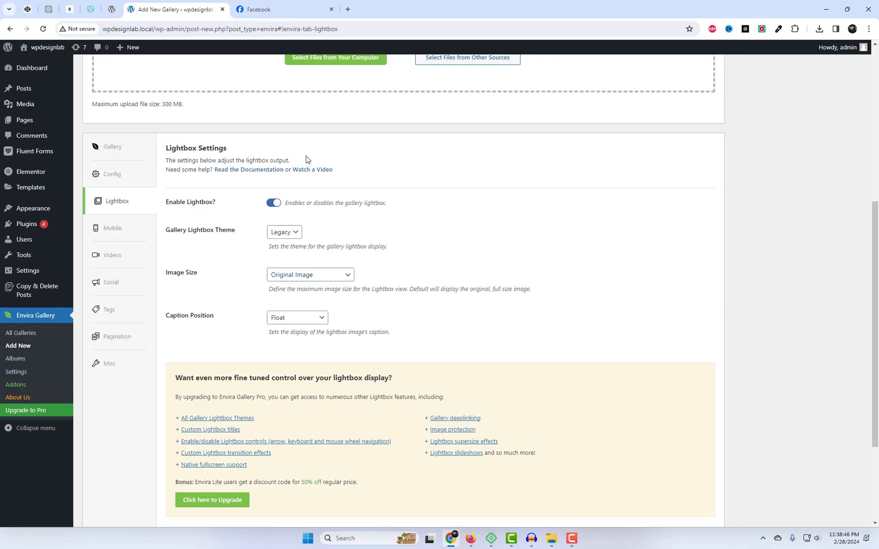
{"action": "left_click", "coordinate": [308, 322]}
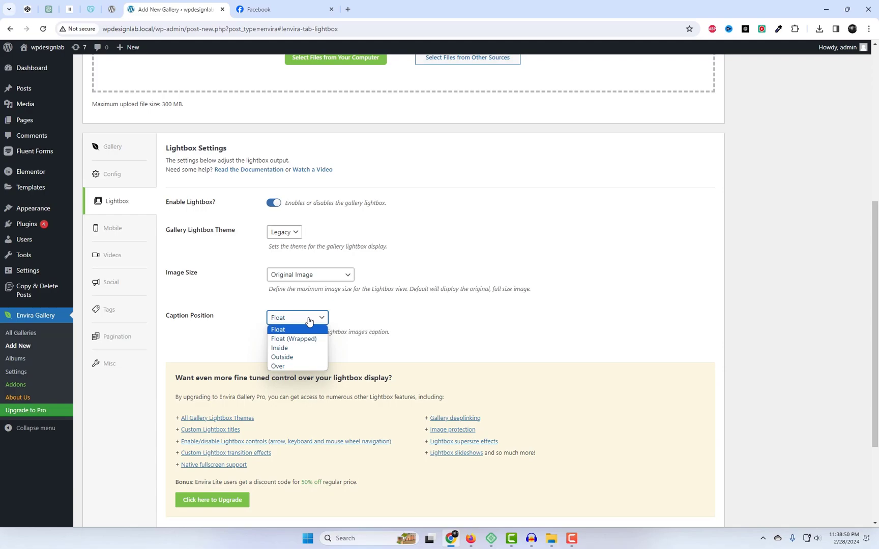
{"action": "left_click", "coordinate": [308, 320]}
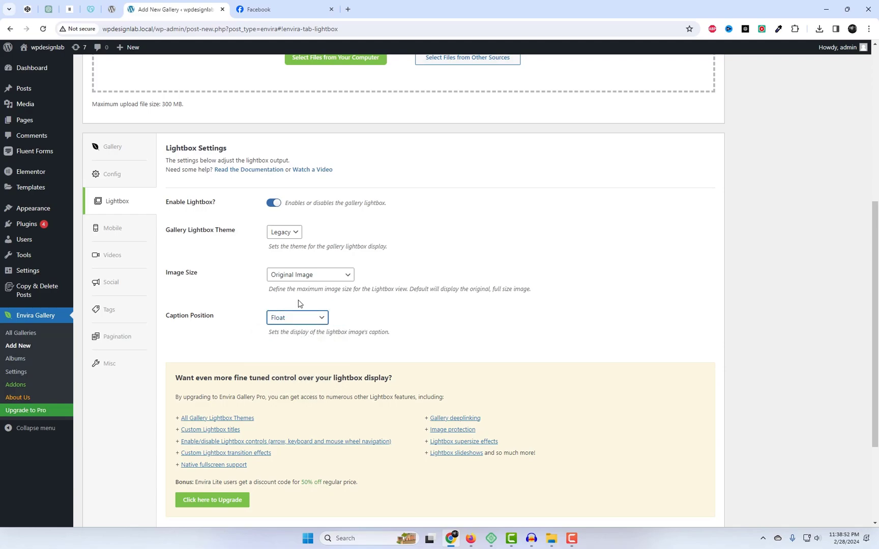
{"action": "left_click", "coordinate": [291, 319]}
{"action": "left_click", "coordinate": [287, 339]}
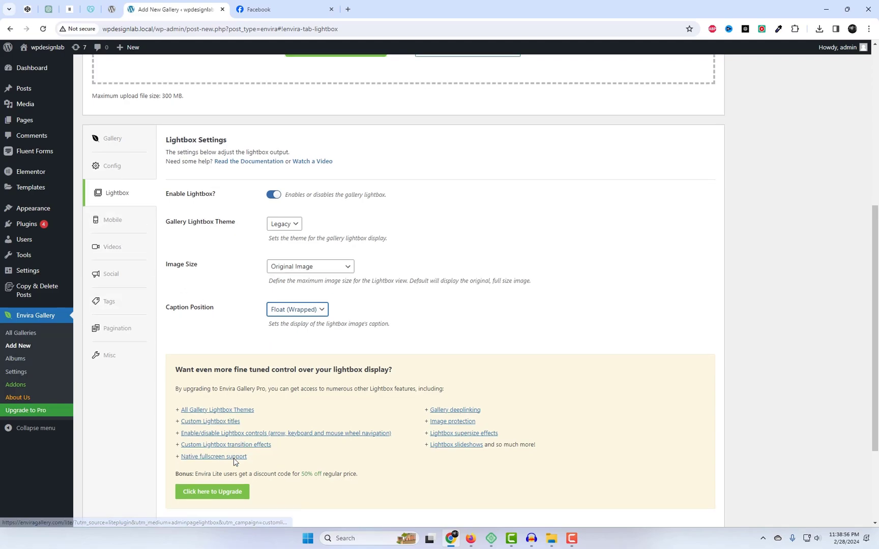
{"action": "scroll", "coordinate": [266, 471], "scroll_direction": "down", "scroll_amount": 3}
{"action": "scroll", "coordinate": [736, 330], "scroll_direction": "up", "scroll_amount": 8}
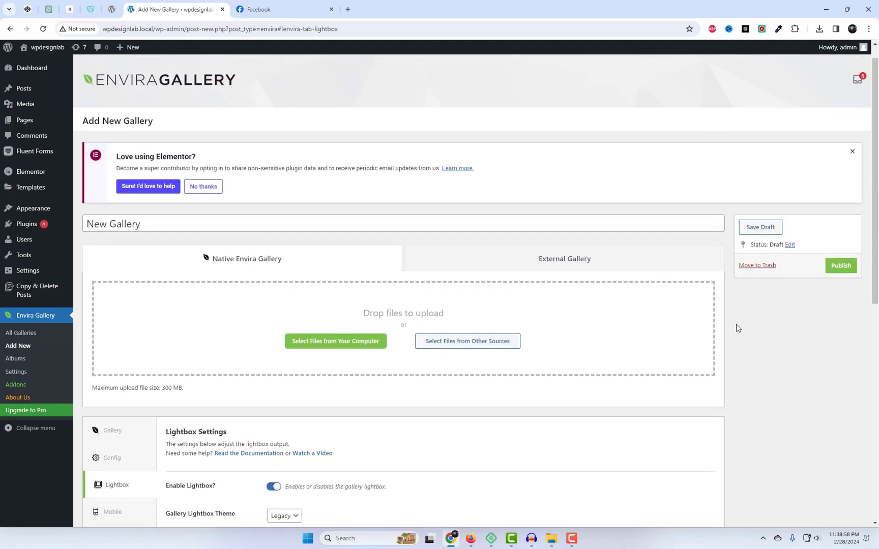
Publish New Gallery and copy its [envira-gallery id="2298"] shortcode from All Galleries.
{"action": "left_click", "coordinate": [841, 266]}
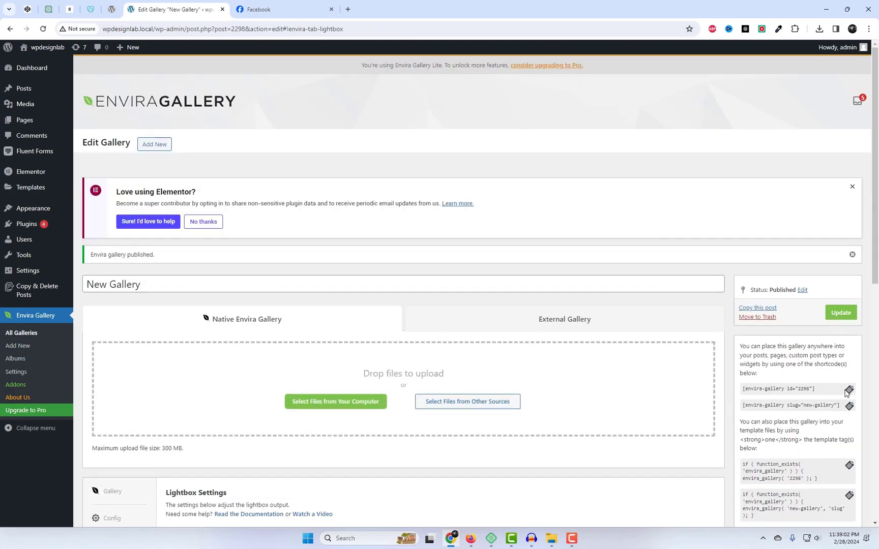
{"action": "left_click", "coordinate": [26, 334]}
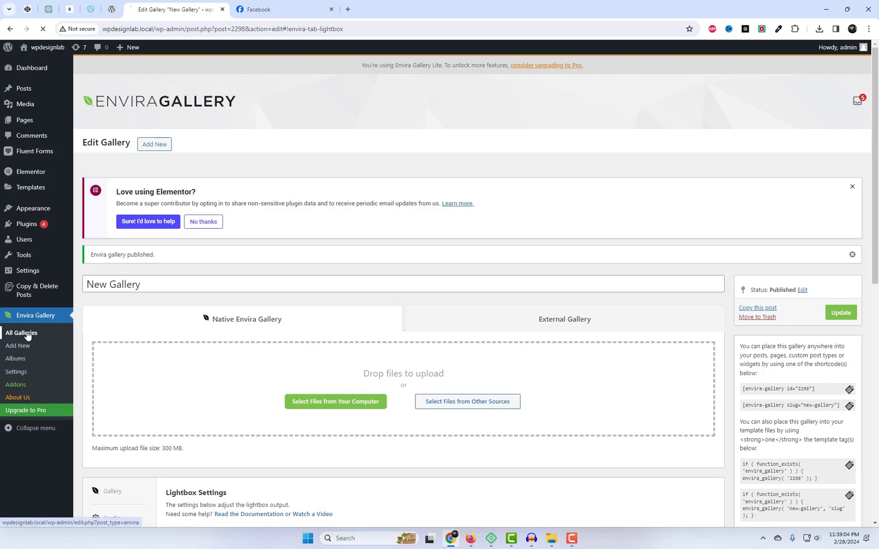
{"action": "mouse_move", "coordinate": [238, 325]}
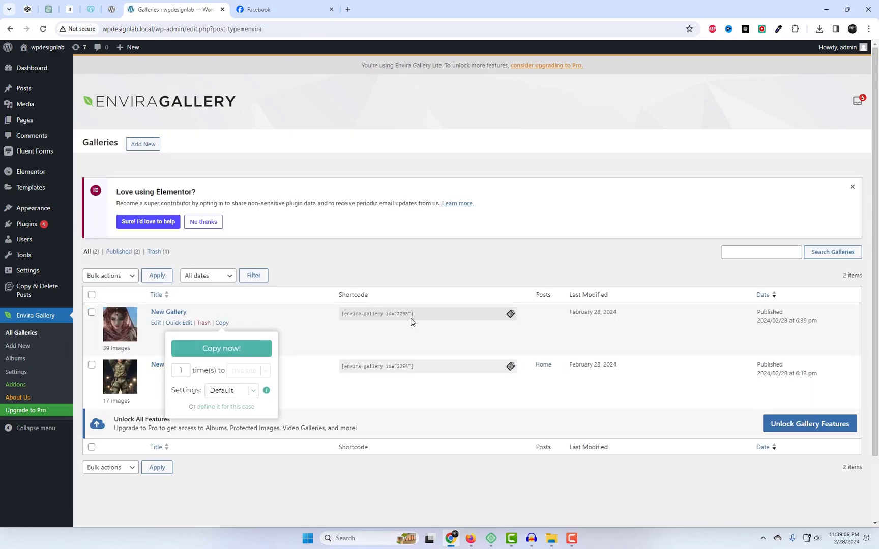
{"action": "left_click", "coordinate": [511, 316]}
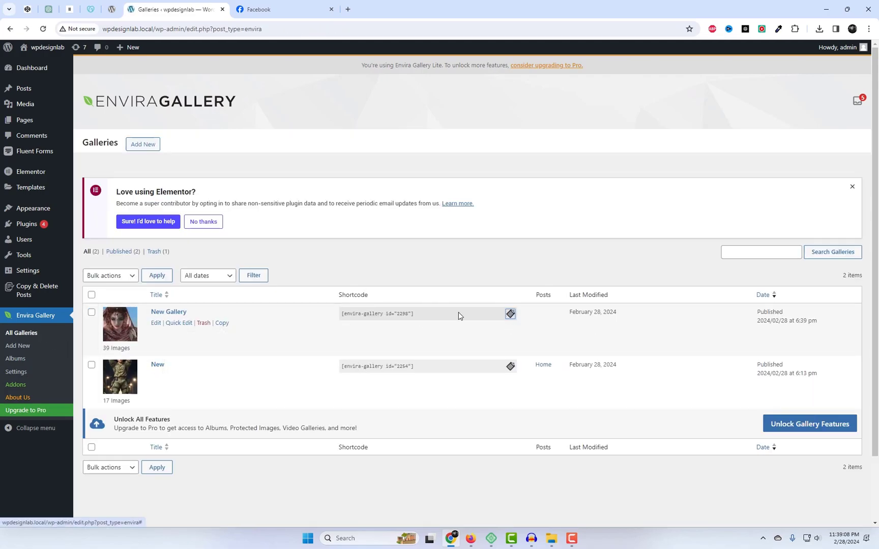
{"action": "triple_click", "coordinate": [379, 313]}
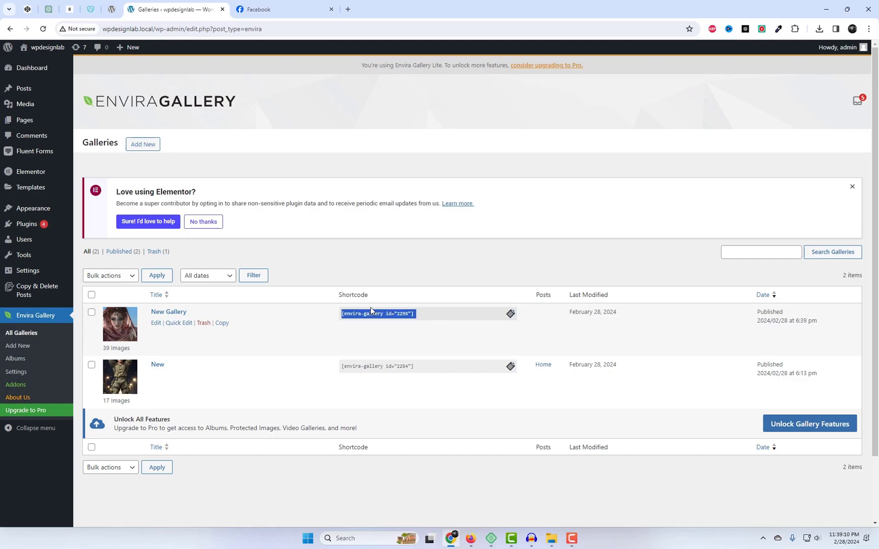
Open the live site in a new tab and close the unused Facebook tab.
{"action": "mouse_move", "coordinate": [47, 47]}
{"action": "right_click", "coordinate": [37, 62]}
{"action": "left_click", "coordinate": [85, 74]}
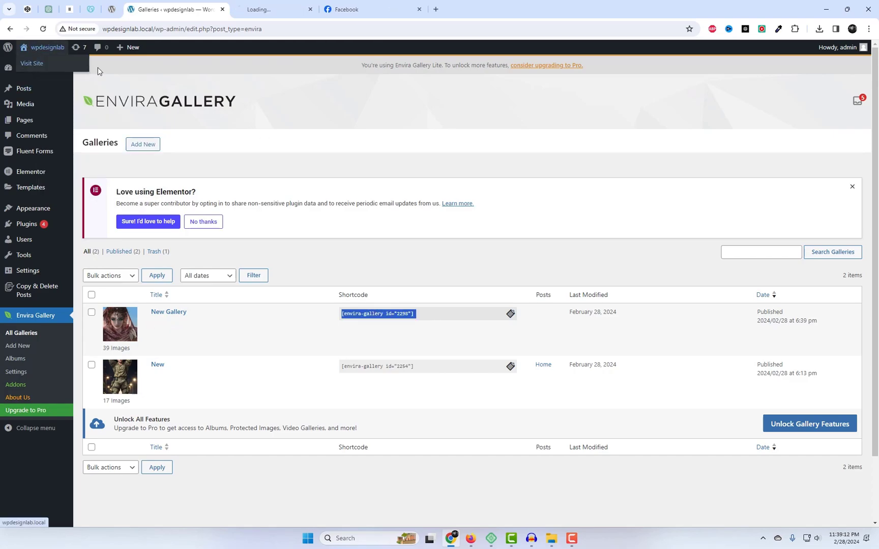
{"action": "middle_click", "coordinate": [400, 10]}
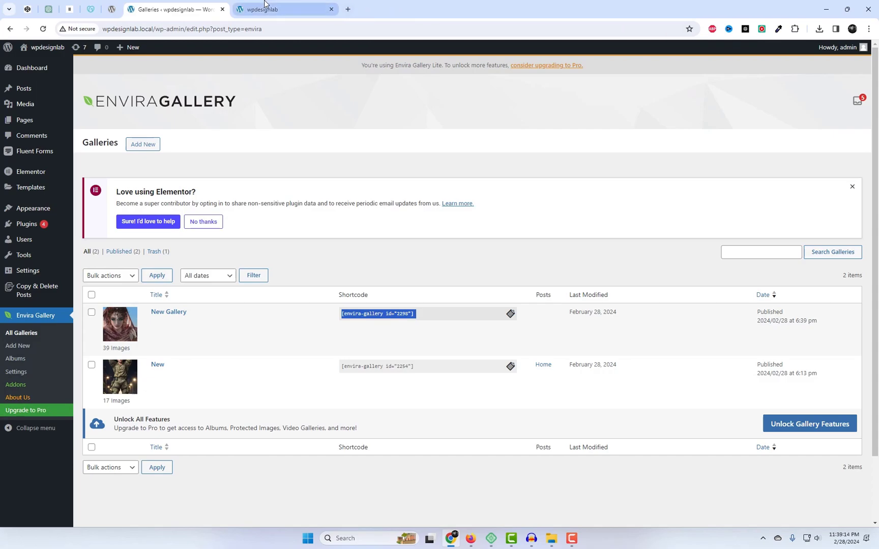
{"action": "left_click", "coordinate": [264, 8]}
Go to the site's About page and open it in the Elementor editor.
{"action": "left_click", "coordinate": [537, 73]}
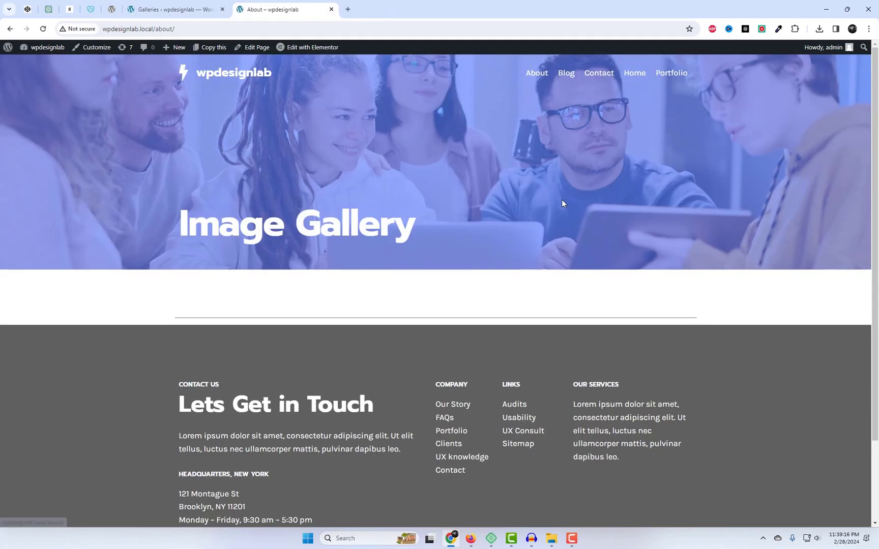
{"action": "mouse_move", "coordinate": [302, 52]}
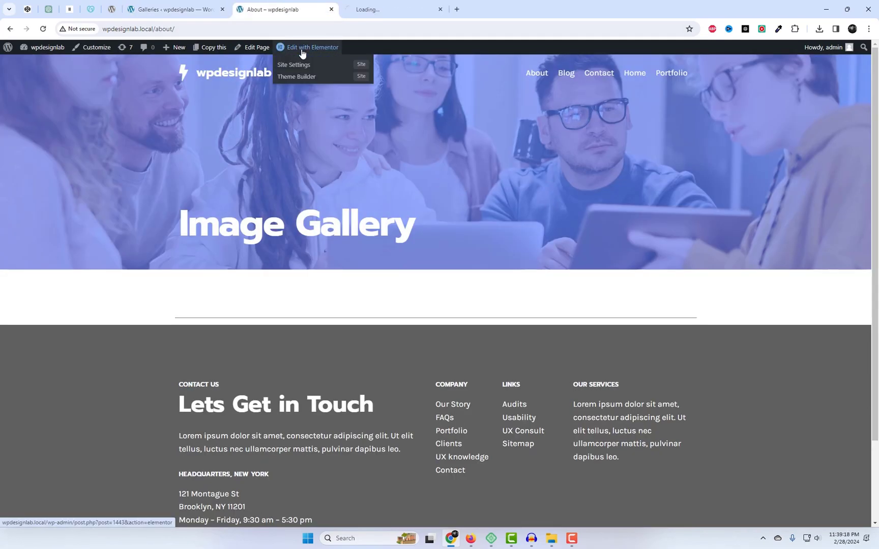
{"action": "left_click", "coordinate": [391, 4]}
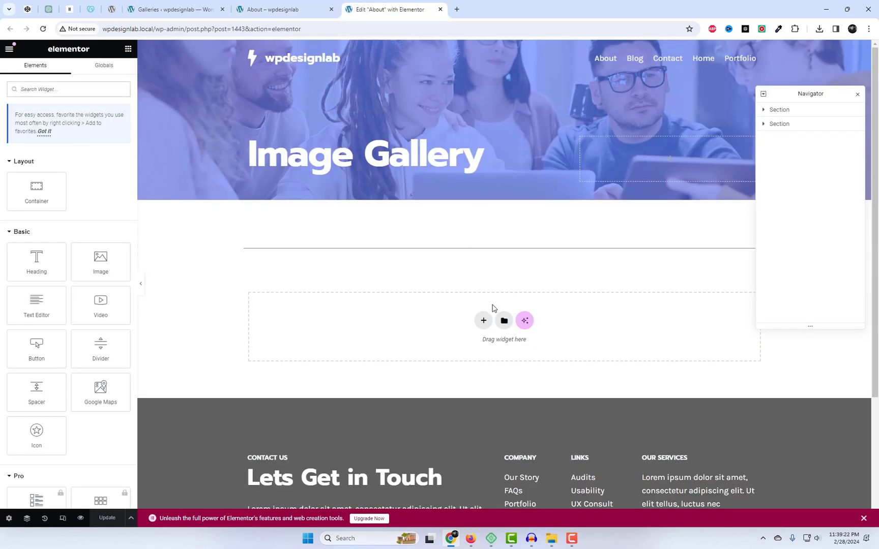
Add a single-container section holding a Shortcode widget with [envira-gallery id="2298"].
{"action": "left_click", "coordinate": [493, 243]}
{"action": "left_click", "coordinate": [483, 243]}
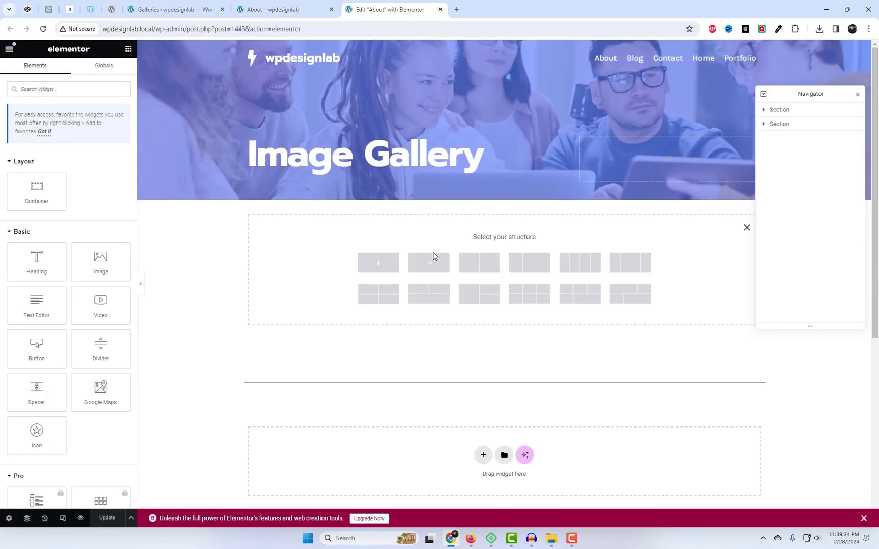
{"action": "left_click", "coordinate": [377, 263]}
{"action": "left_click", "coordinate": [505, 234]}
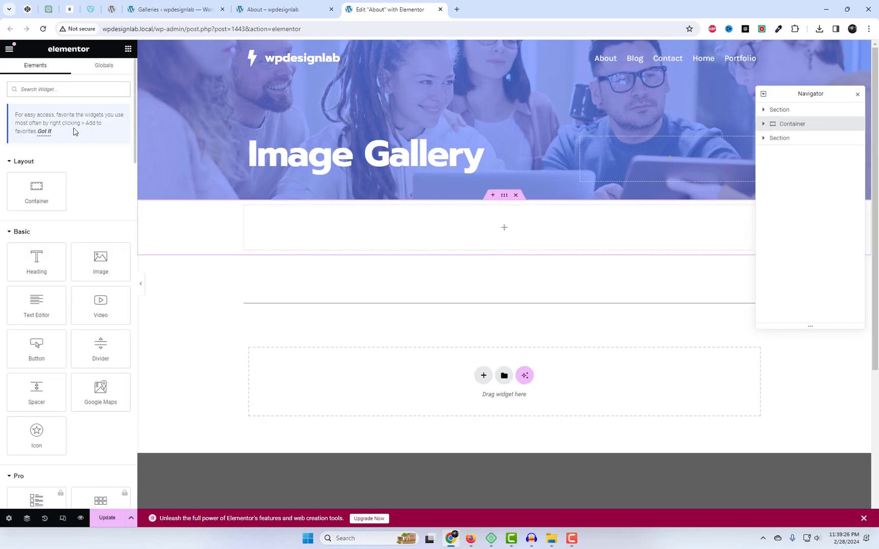
{"action": "type", "text": "shor"}
{"action": "left_click_drag", "start_coordinate": [36, 168], "coordinate": [408, 233]}
{"action": "left_click", "coordinate": [75, 179]}
{"action": "key", "text": "ctrl+v"}
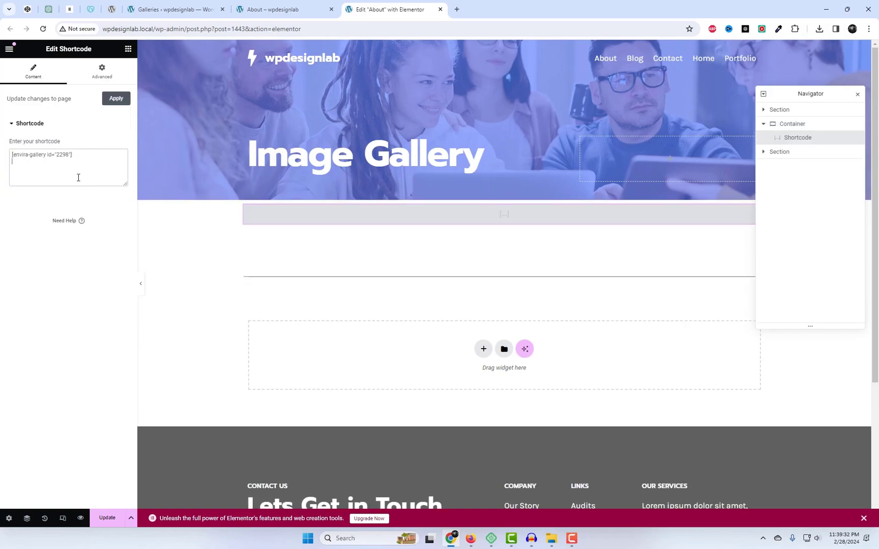
Give the shortcode widget a 30 px top margin, update the page and preview it.
{"action": "left_click", "coordinate": [101, 71]}
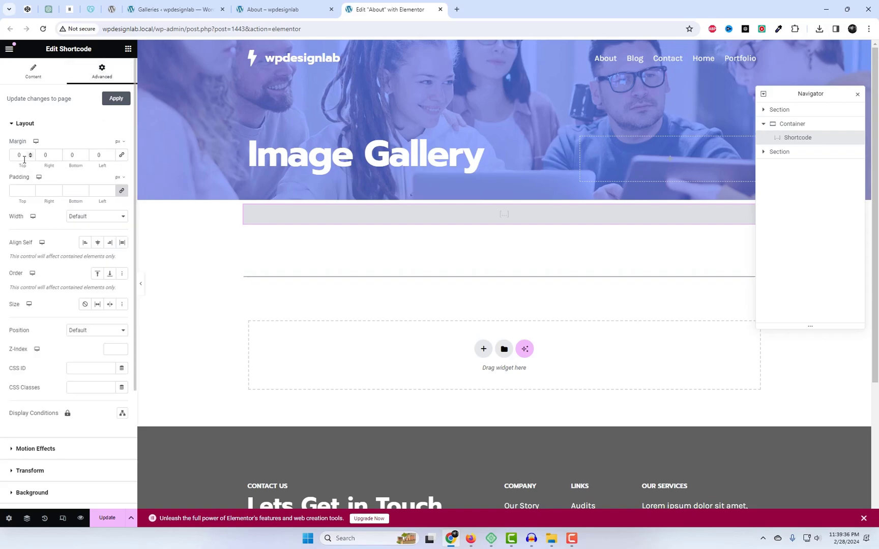
{"action": "type", "text": "30"}
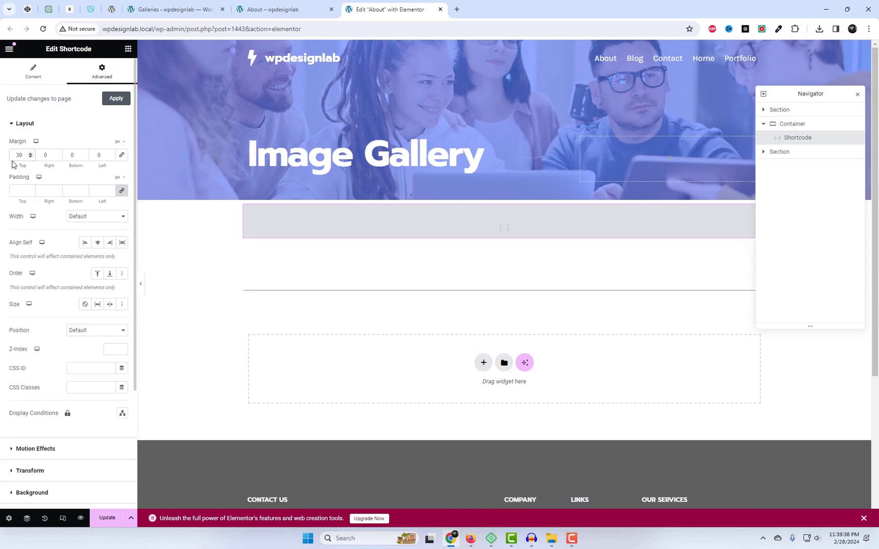
{"action": "left_click", "coordinate": [106, 518]}
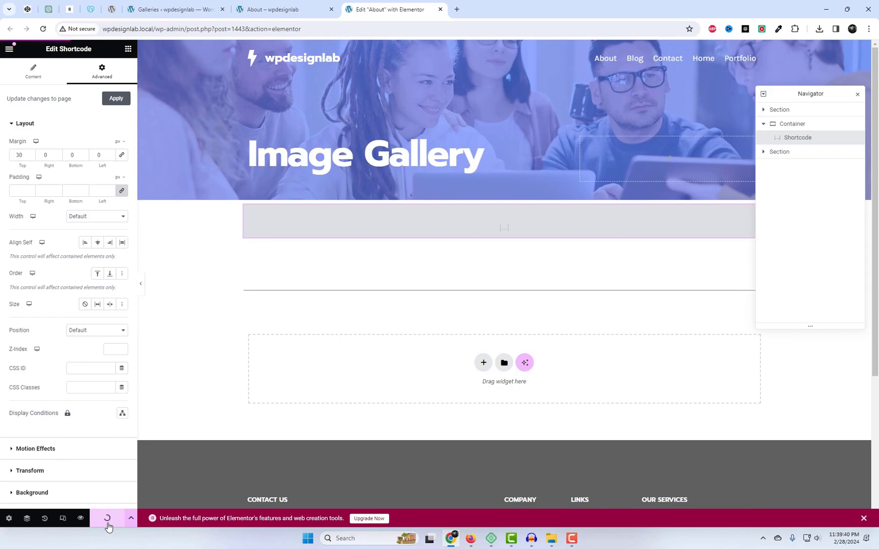
{"action": "left_click", "coordinate": [81, 518]}
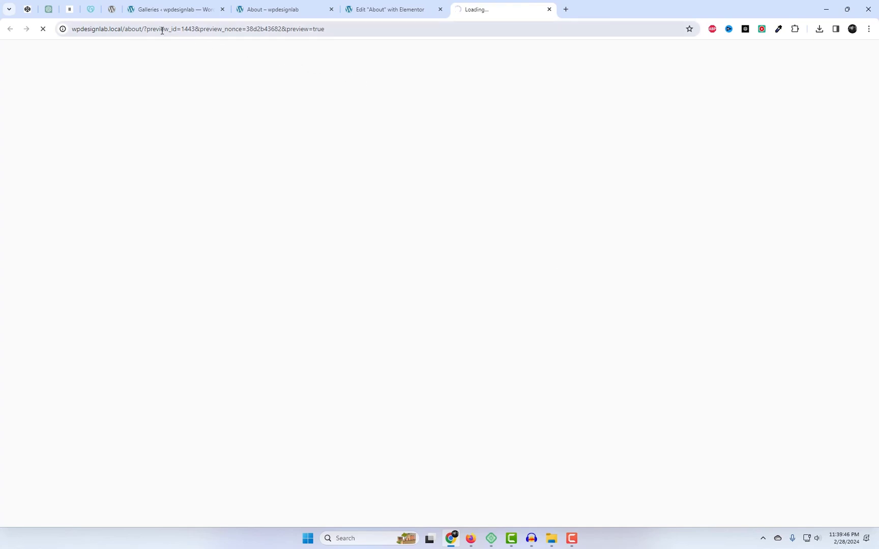
Remove the preview parameters from the URL to load the live About page and scroll its justified gallery.
{"action": "left_click_drag", "start_coordinate": [143, 29], "coordinate": [828, 71]}
{"action": "key", "text": "BackSpace"}
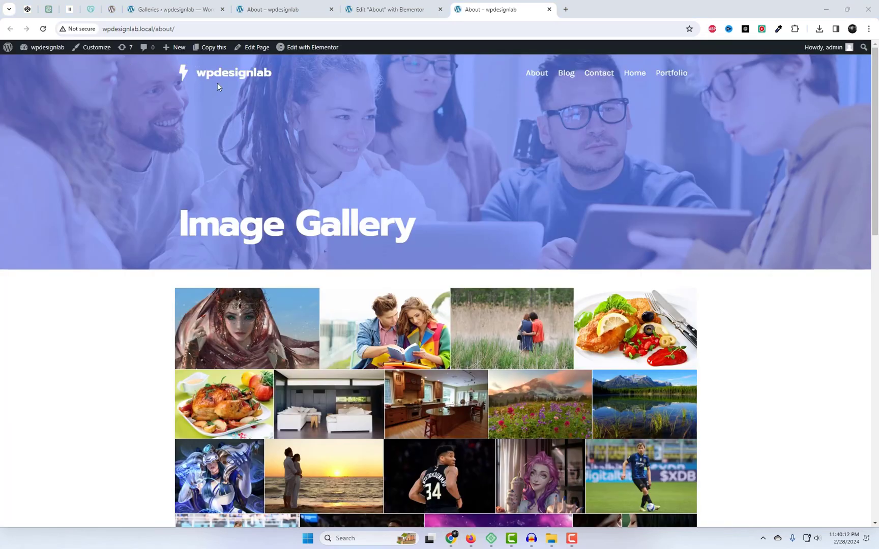
{"action": "scroll", "coordinate": [841, 330], "scroll_direction": "down", "scroll_amount": 2}
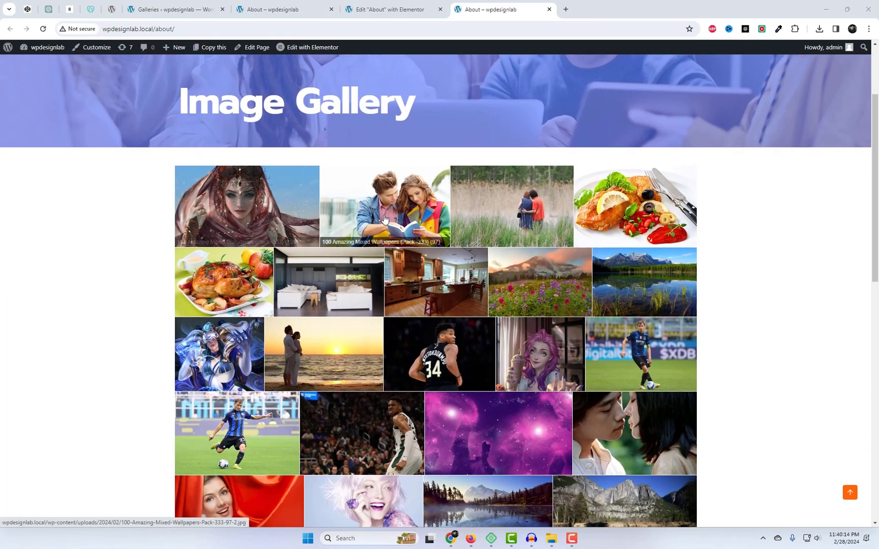
{"action": "scroll", "coordinate": [794, 303], "scroll_direction": "down", "scroll_amount": 1}
{"action": "scroll", "coordinate": [760, 323], "scroll_direction": "down", "scroll_amount": 6}
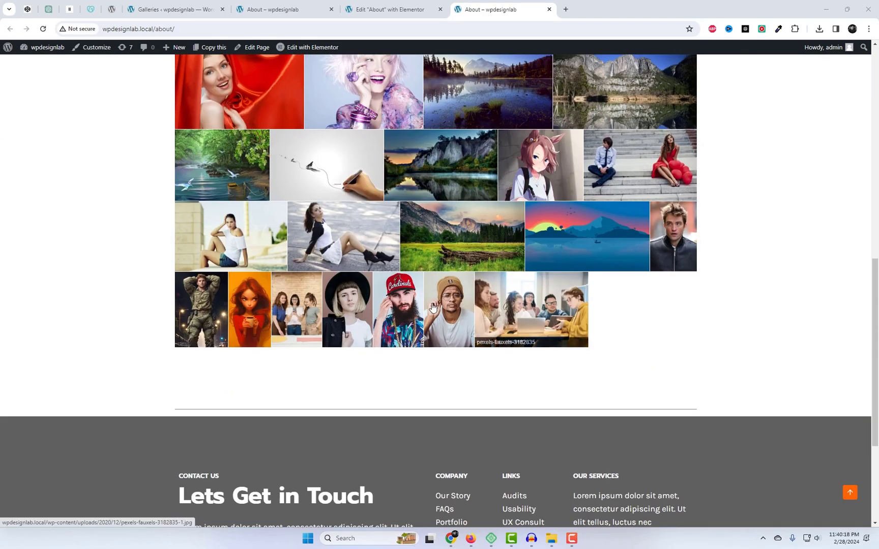
{"action": "scroll", "coordinate": [273, 288], "scroll_direction": "up", "scroll_amount": 8}
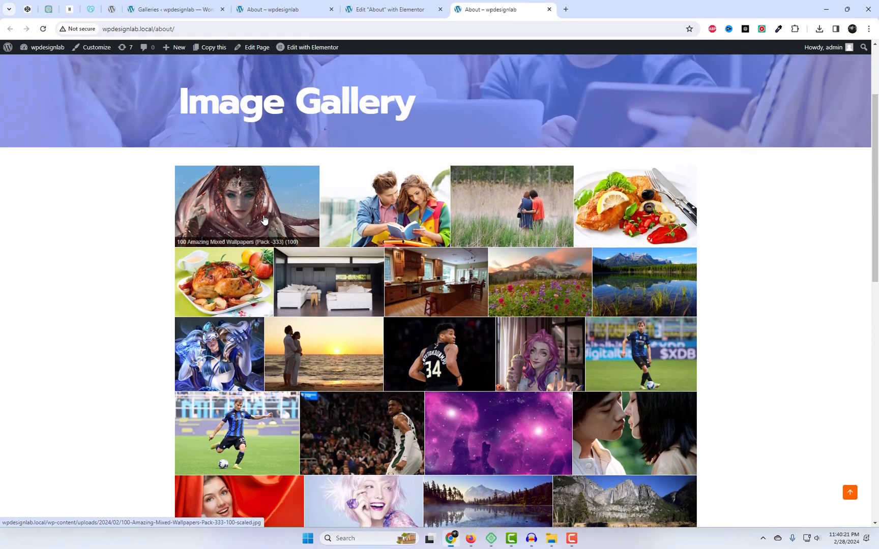
{"action": "left_click", "coordinate": [264, 220]}
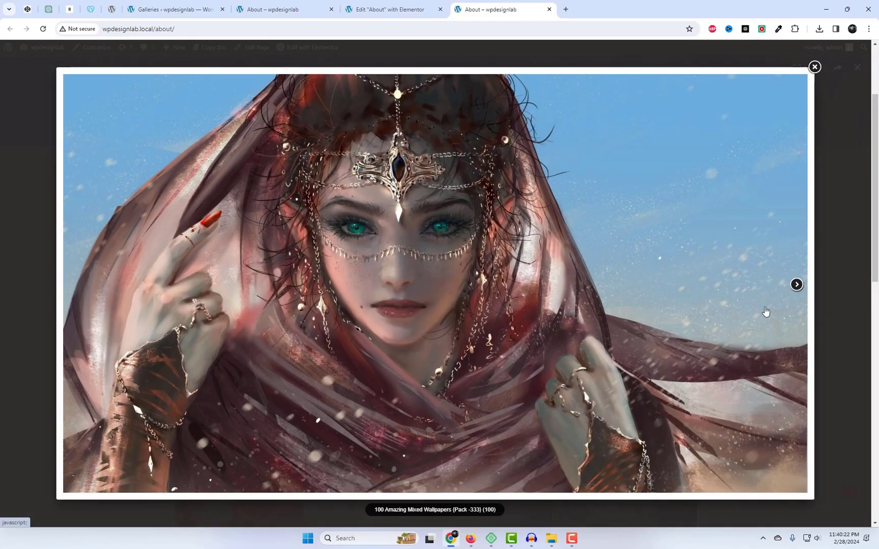
{"action": "left_click", "coordinate": [831, 321]}
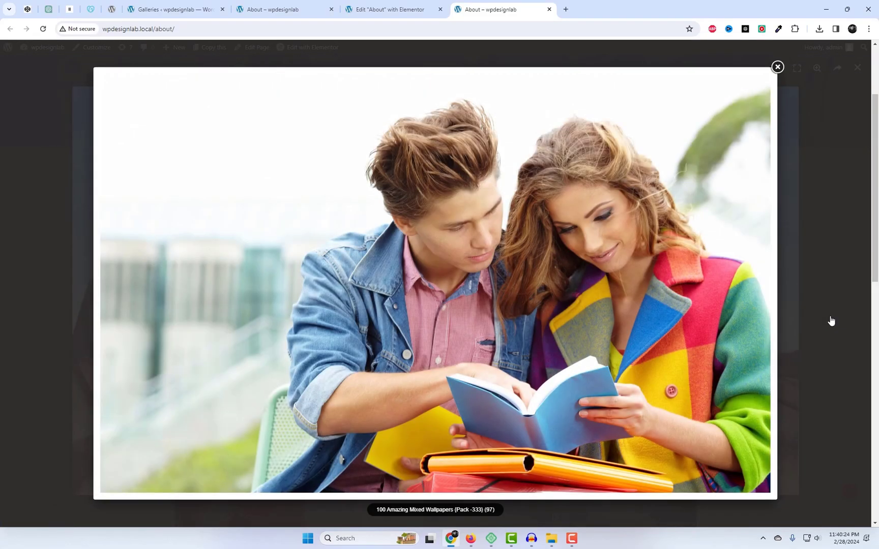
{"action": "left_click", "coordinate": [831, 320]}
{"action": "left_click", "coordinate": [831, 321]}
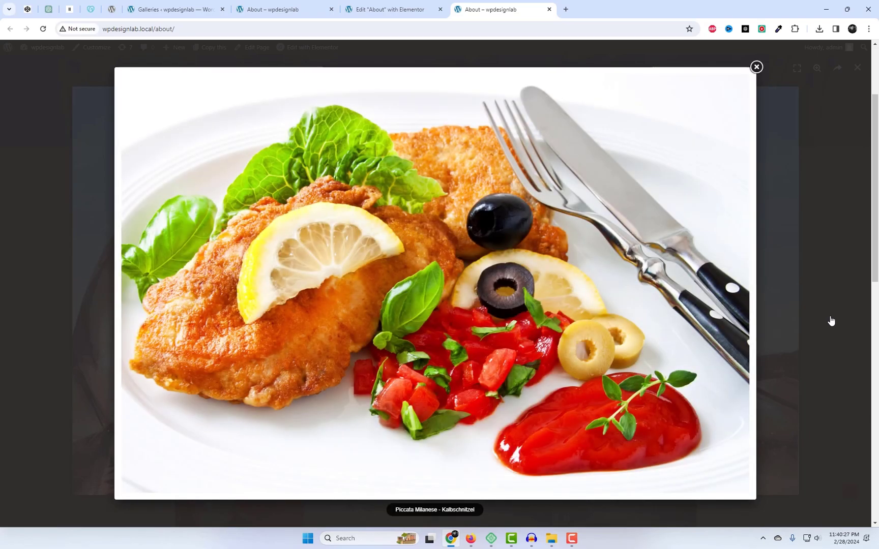
{"action": "left_click", "coordinate": [831, 321]}
{"action": "left_click", "coordinate": [831, 321]}
{"action": "left_click", "coordinate": [831, 320]}
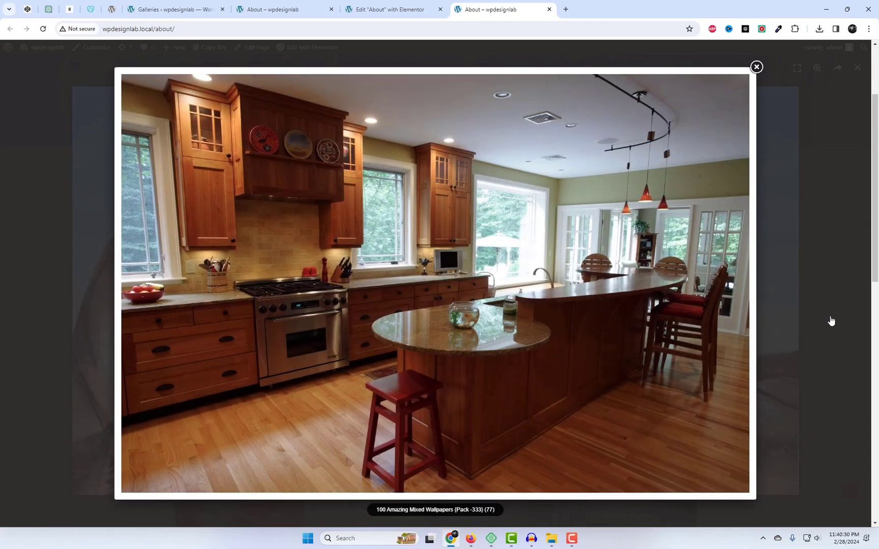
{"action": "left_click", "coordinate": [831, 320]}
{"action": "left_click", "coordinate": [831, 320]}
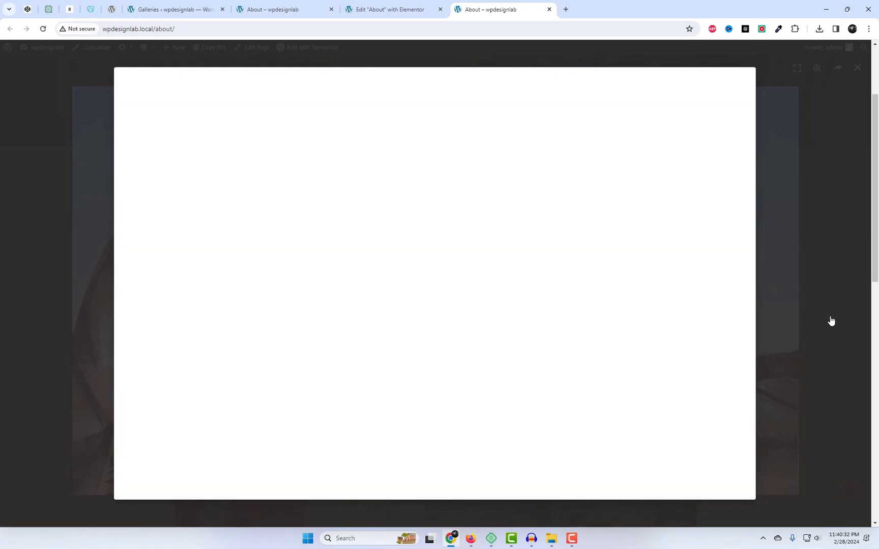
{"action": "left_click", "coordinate": [831, 321]}
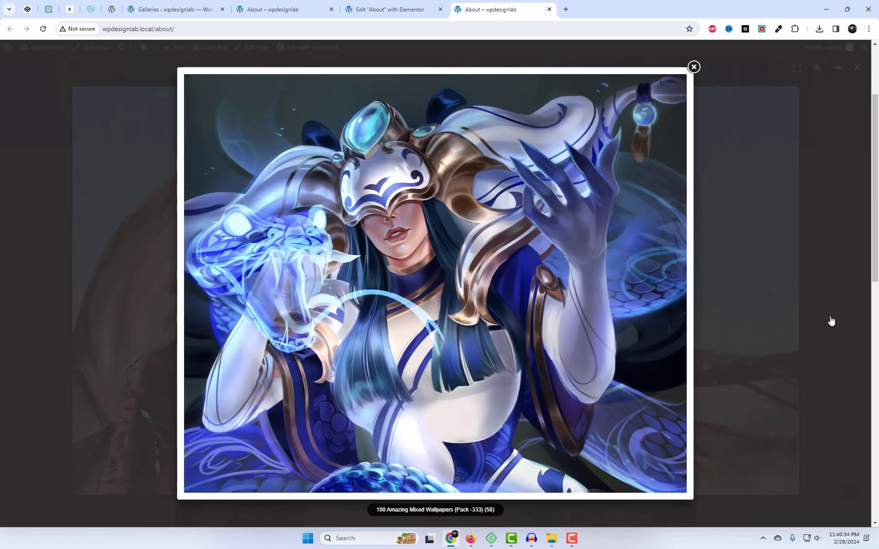
{"action": "left_click", "coordinate": [831, 320]}
{"action": "left_click", "coordinate": [831, 320]}
{"action": "left_click", "coordinate": [831, 320]}
{"action": "left_click", "coordinate": [831, 320]}
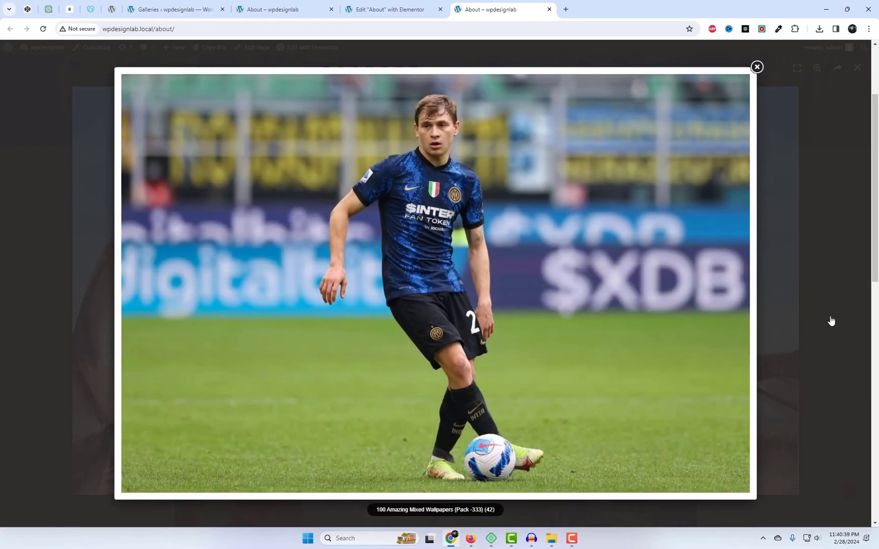
{"action": "left_click", "coordinate": [831, 320]}
{"action": "left_click", "coordinate": [831, 320]}
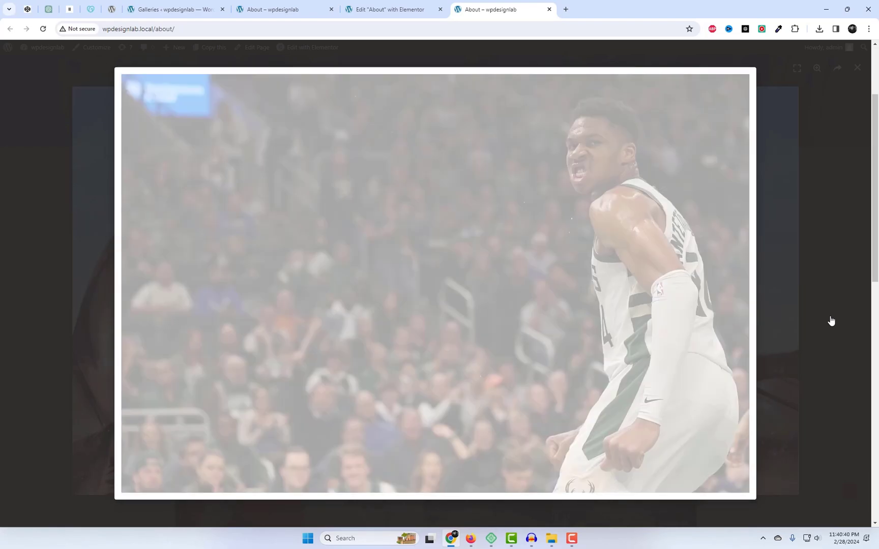
{"action": "left_click", "coordinate": [831, 321]}
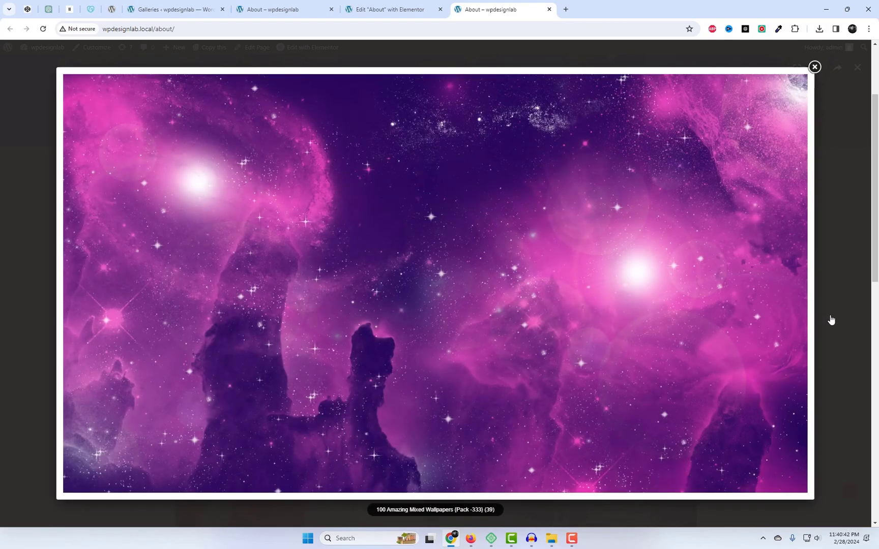
{"action": "key", "text": "Escape"}
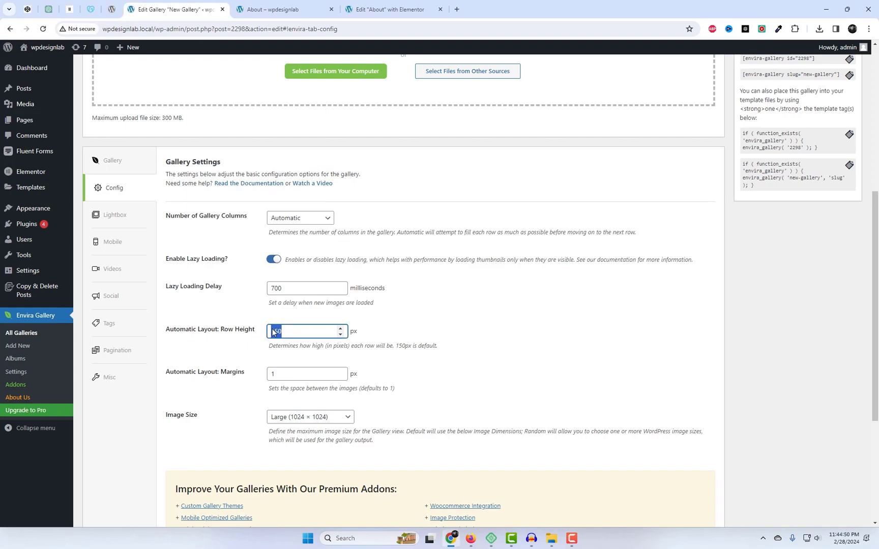
Commit the Automatic Layout row height value and scroll down through the justified gallery.
{"action": "left_click", "coordinate": [524, 356]}
{"action": "scroll", "coordinate": [491, 397], "scroll_direction": "down", "scroll_amount": 3}
{"action": "scroll", "coordinate": [349, 410], "scroll_direction": "up", "scroll_amount": 6}
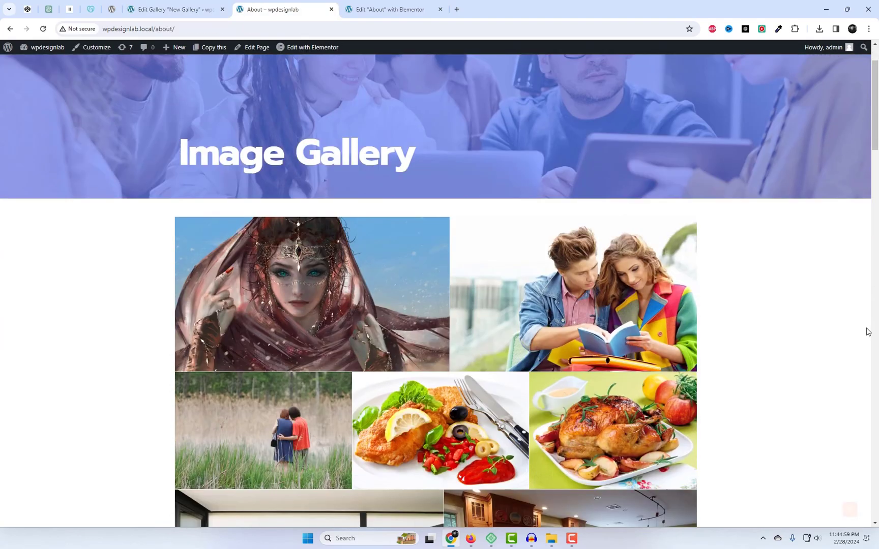
{"action": "scroll", "coordinate": [549, 277], "scroll_direction": "down", "scroll_amount": 1}
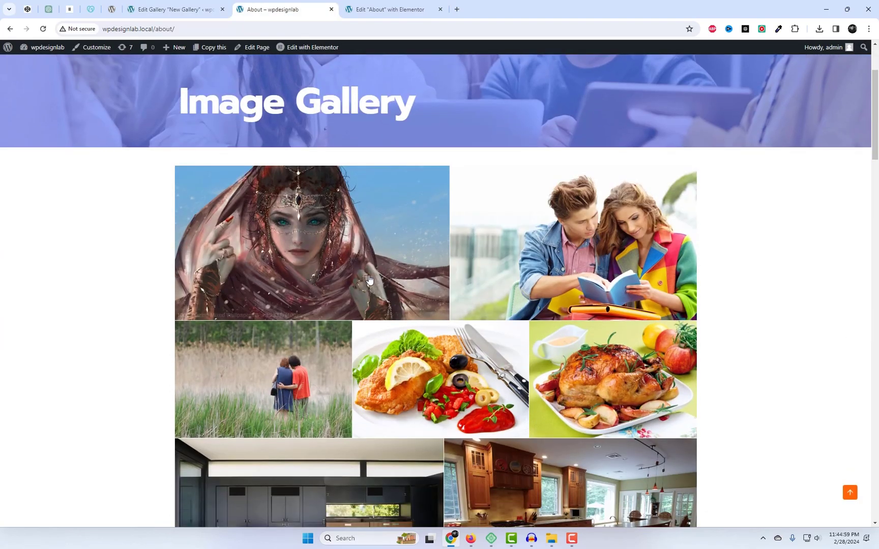
{"action": "scroll", "coordinate": [549, 277], "scroll_direction": "down", "scroll_amount": 3}
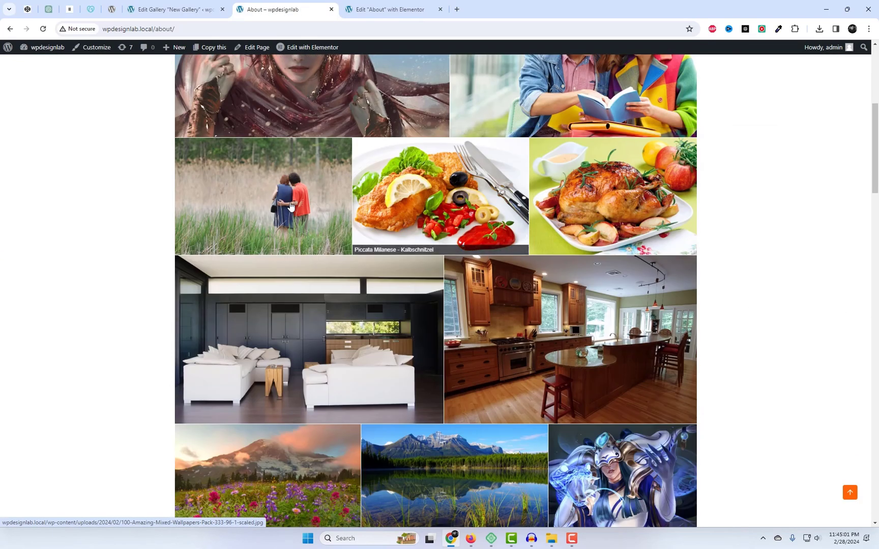
{"action": "scroll", "coordinate": [305, 220], "scroll_direction": "down", "scroll_amount": 3}
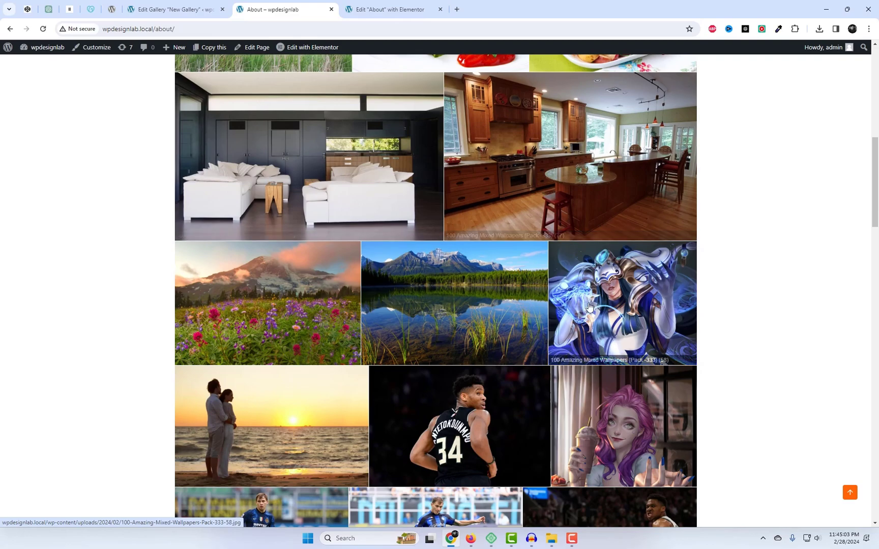
{"action": "scroll", "coordinate": [590, 307], "scroll_direction": "down", "scroll_amount": 4}
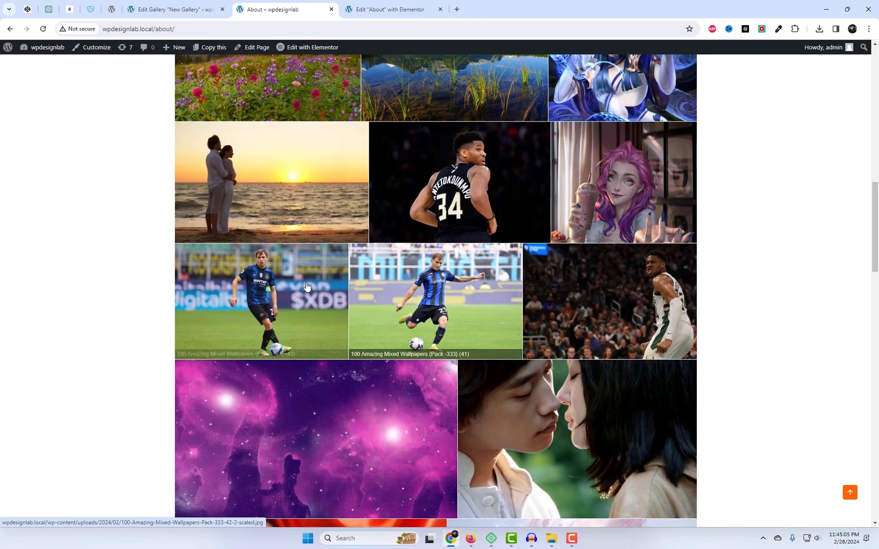
{"action": "scroll", "coordinate": [328, 270], "scroll_direction": "down", "scroll_amount": 5}
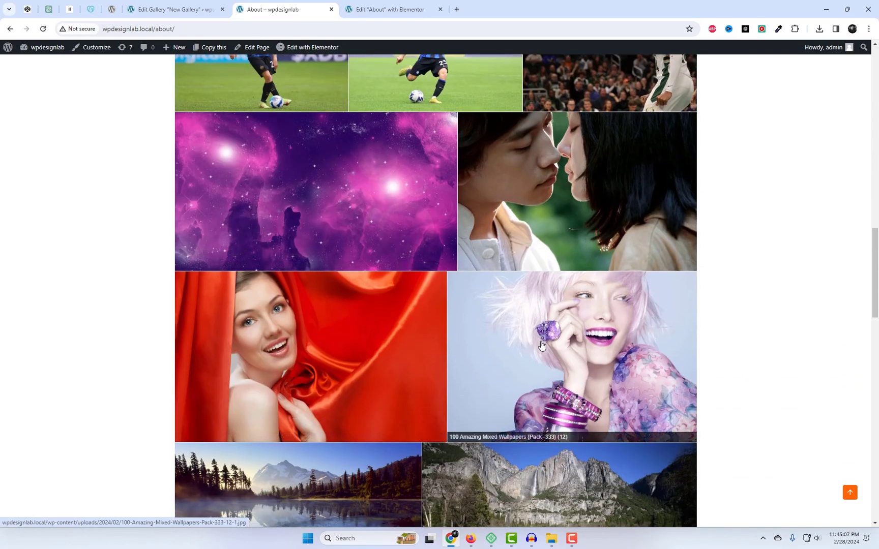
{"action": "scroll", "coordinate": [467, 331], "scroll_direction": "down", "scroll_amount": 7}
{"action": "scroll", "coordinate": [466, 331], "scroll_direction": "down", "scroll_amount": 8}
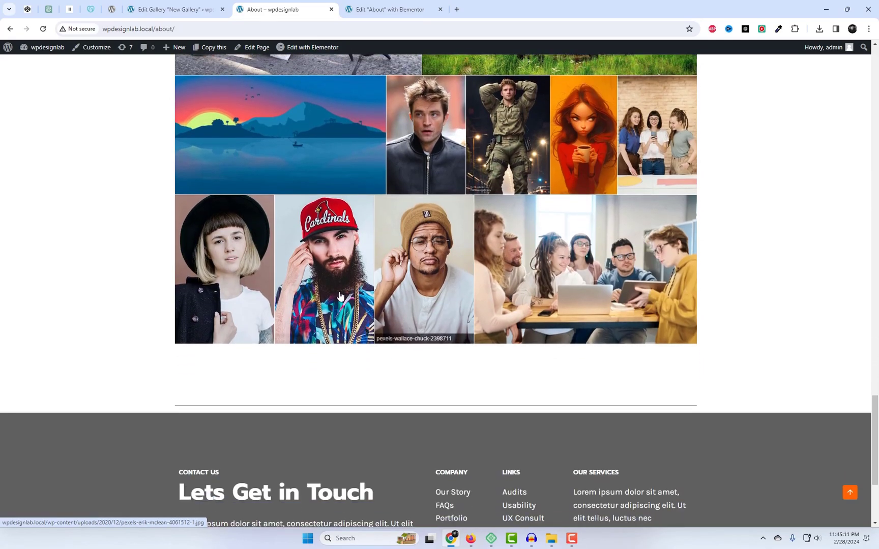
View the Cardinals image in the lightbox, close it, and continue down the gallery.
{"action": "left_click", "coordinate": [340, 296]}
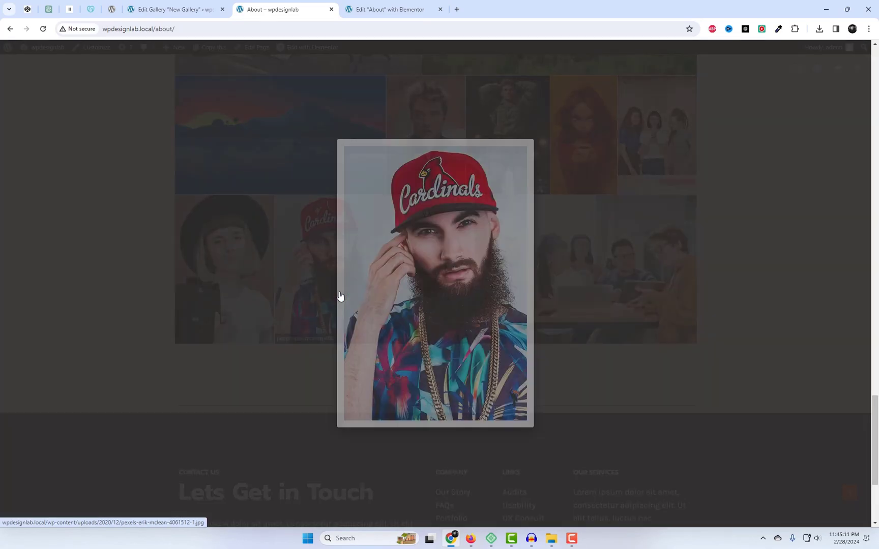
{"action": "left_click", "coordinate": [778, 292]}
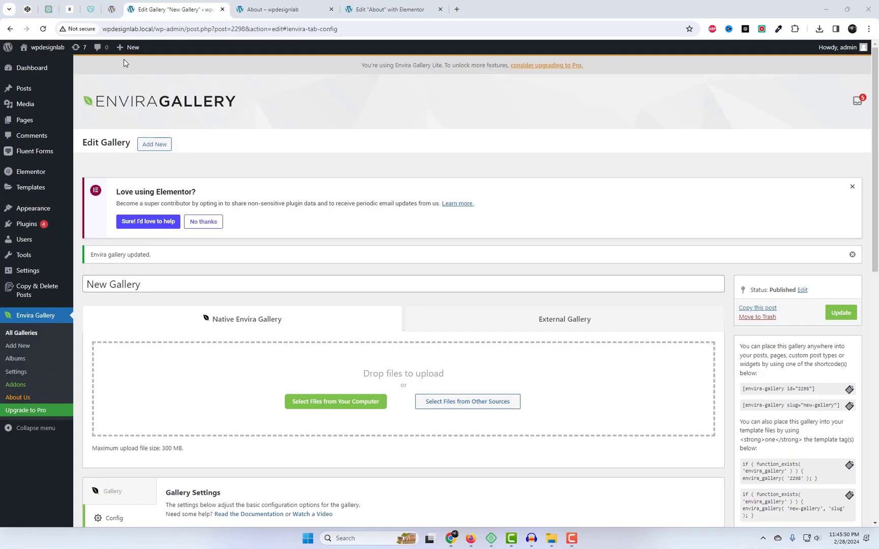
{"action": "scroll", "coordinate": [452, 382], "scroll_direction": "down", "scroll_amount": 5}
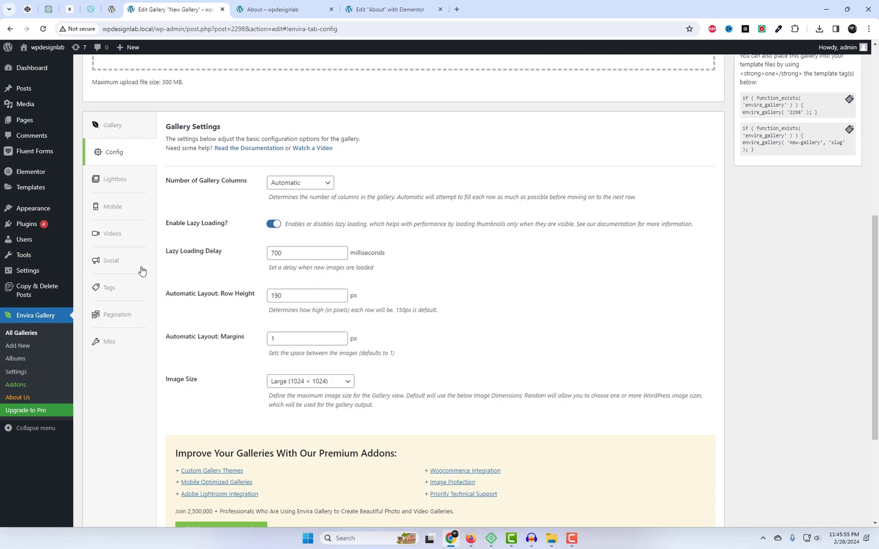
Reload the live About page to see the gallery in shorter 190 px justified rows.
{"action": "scroll", "coordinate": [751, 367], "scroll_direction": "up", "scroll_amount": 6}
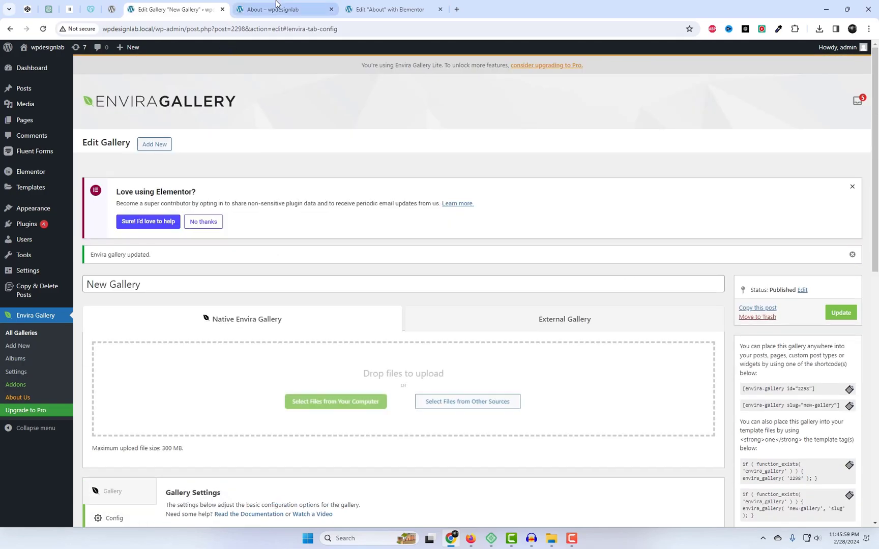
{"action": "left_click", "coordinate": [280, 9]}
{"action": "left_click", "coordinate": [300, 28]}
{"action": "key", "text": "Return"}
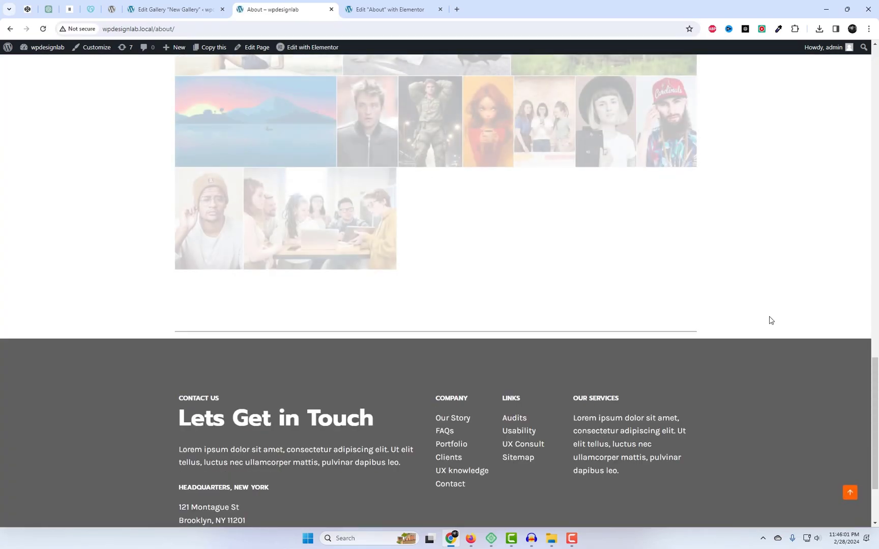
{"action": "scroll", "coordinate": [770, 320], "scroll_direction": "up", "scroll_amount": 15}
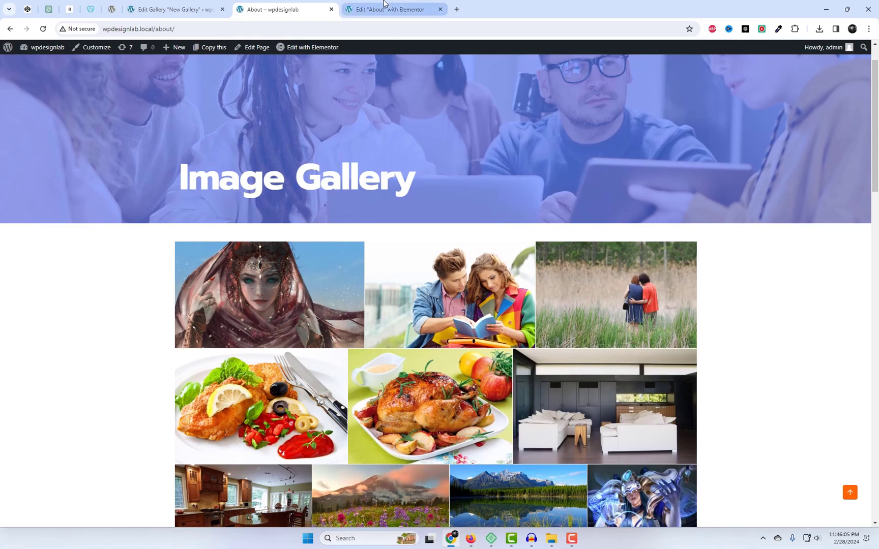
Widen the gallery's Elementor container from 1140 to 1282 px and save the About page.
{"action": "left_click", "coordinate": [384, 4]}
{"action": "left_click", "coordinate": [505, 196]}
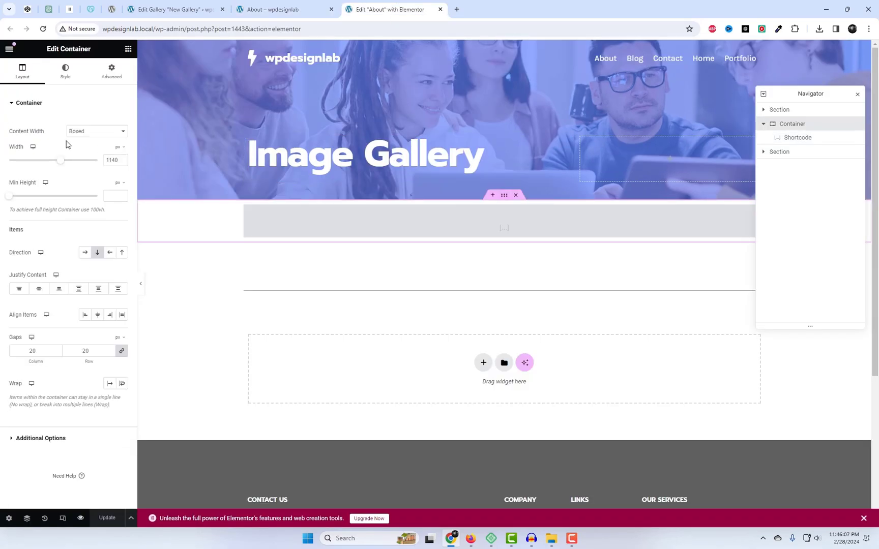
{"action": "left_click_drag", "start_coordinate": [62, 164], "coordinate": [66, 163]}
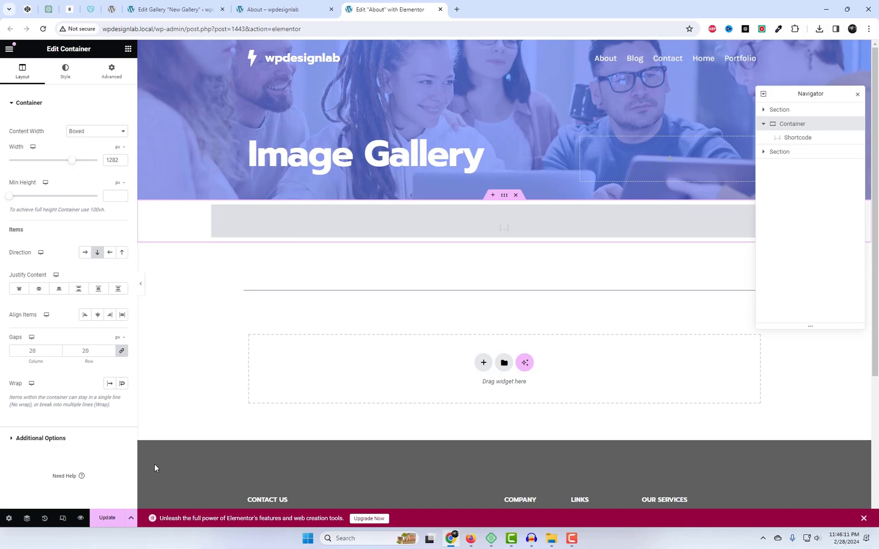
{"action": "key", "text": "ctrl+s"}
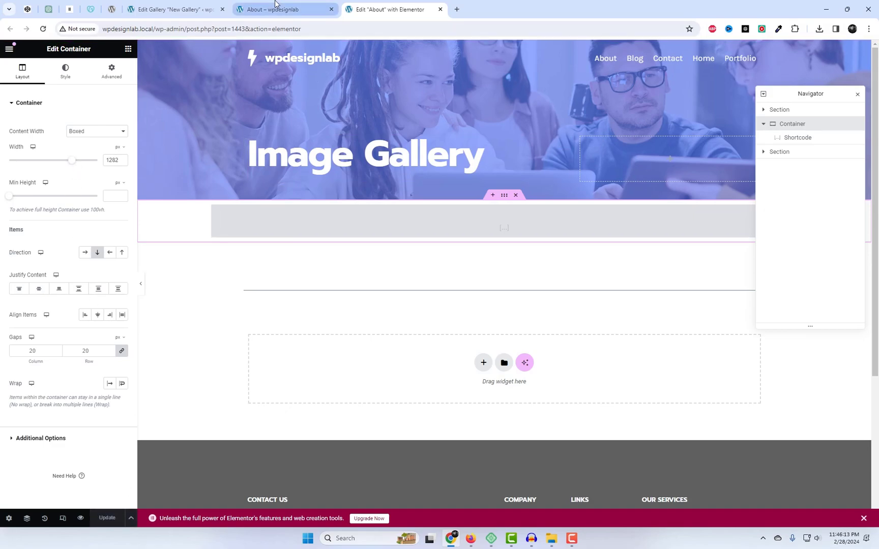
{"action": "left_click", "coordinate": [282, 9]}
{"action": "left_click", "coordinate": [316, 28]}
Reload the About page and scroll through the widened four-per-row gallery.
{"action": "key", "text": "Return"}
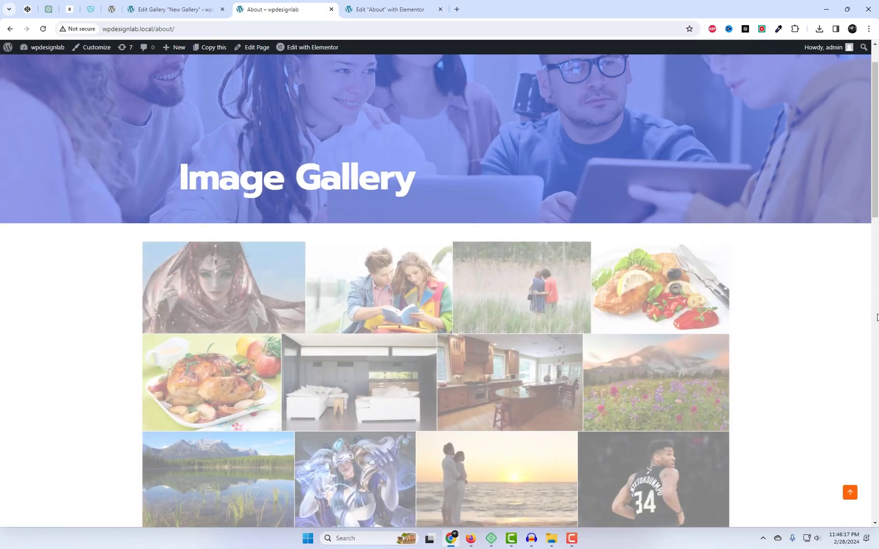
{"action": "scroll", "coordinate": [847, 339], "scroll_direction": "down", "scroll_amount": 1}
{"action": "scroll", "coordinate": [752, 326], "scroll_direction": "down", "scroll_amount": 3}
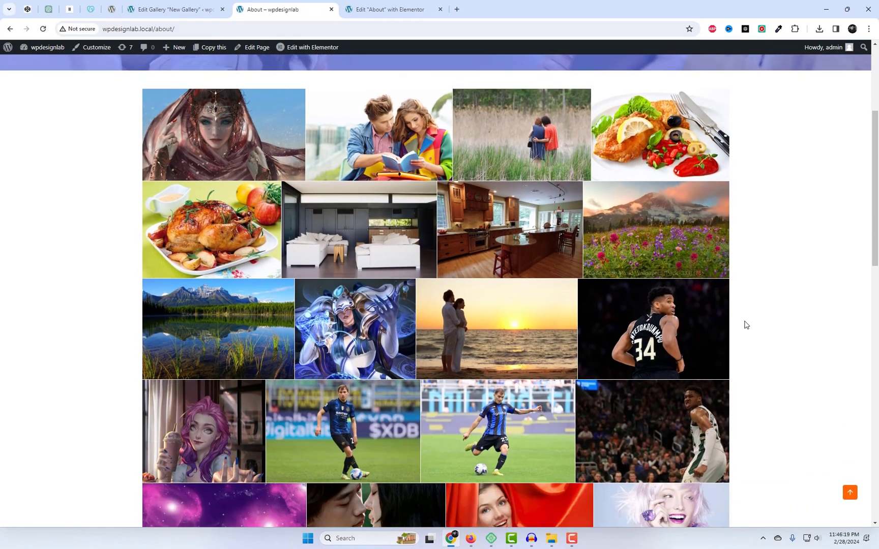
{"action": "scroll", "coordinate": [772, 329], "scroll_direction": "down", "scroll_amount": 3}
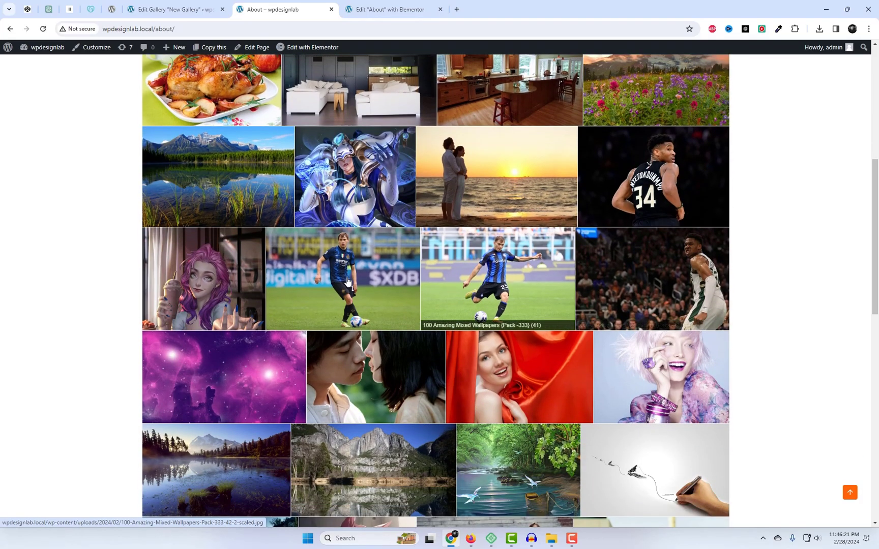
{"action": "scroll", "coordinate": [345, 282], "scroll_direction": "down", "scroll_amount": 8}
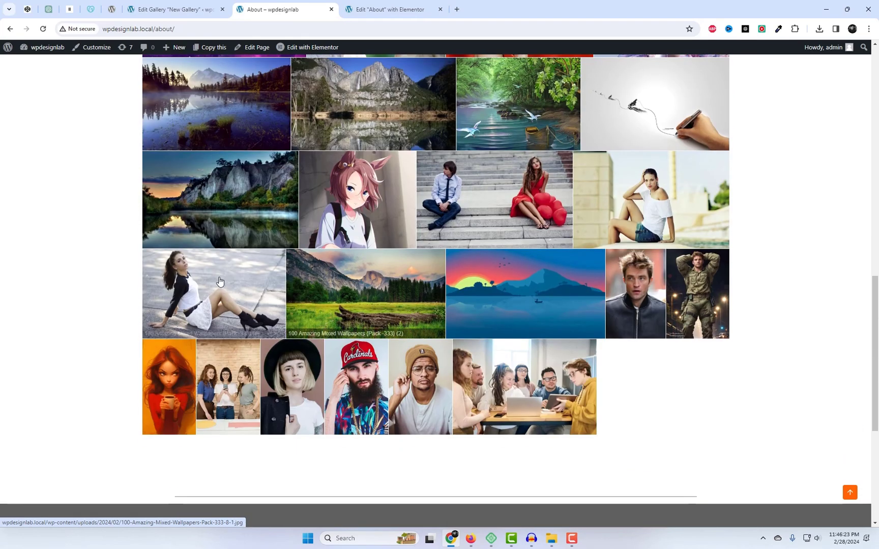
Open the sitting-woman photo in the lightbox and advance to the next photo.
{"action": "left_click", "coordinate": [220, 282]}
{"action": "left_click", "coordinate": [760, 285]}
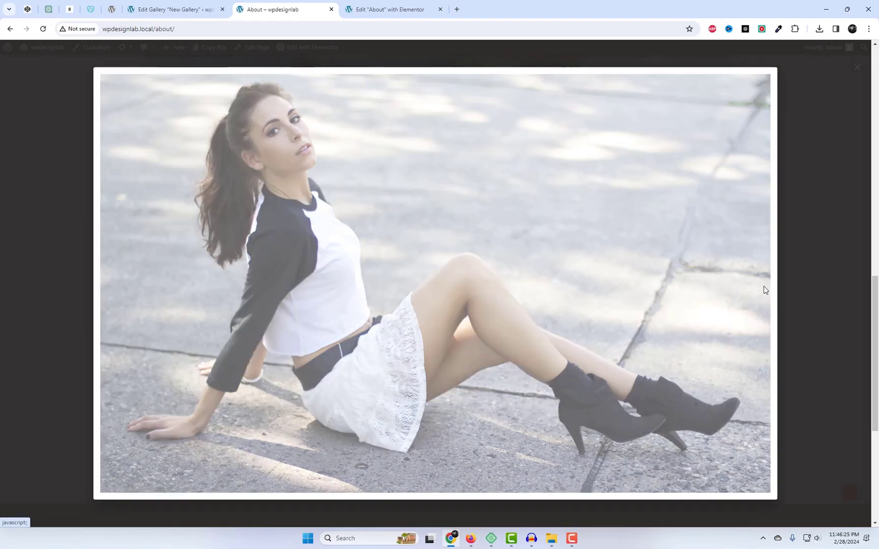
{"action": "scroll", "coordinate": [834, 330], "scroll_direction": "up", "scroll_amount": 10}
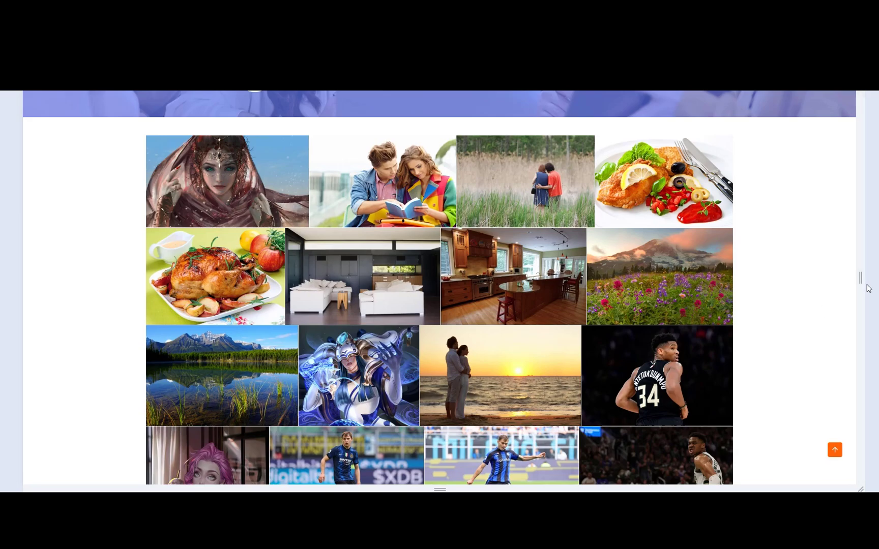
Narrow the page preview to phone width and scroll the single-column gallery.
{"action": "left_click_drag", "start_coordinate": [859, 280], "coordinate": [542, 291]}
{"action": "scroll", "coordinate": [439, 288], "scroll_direction": "down", "scroll_amount": 10}
{"action": "scroll", "coordinate": [442, 293], "scroll_direction": "down", "scroll_amount": 4}
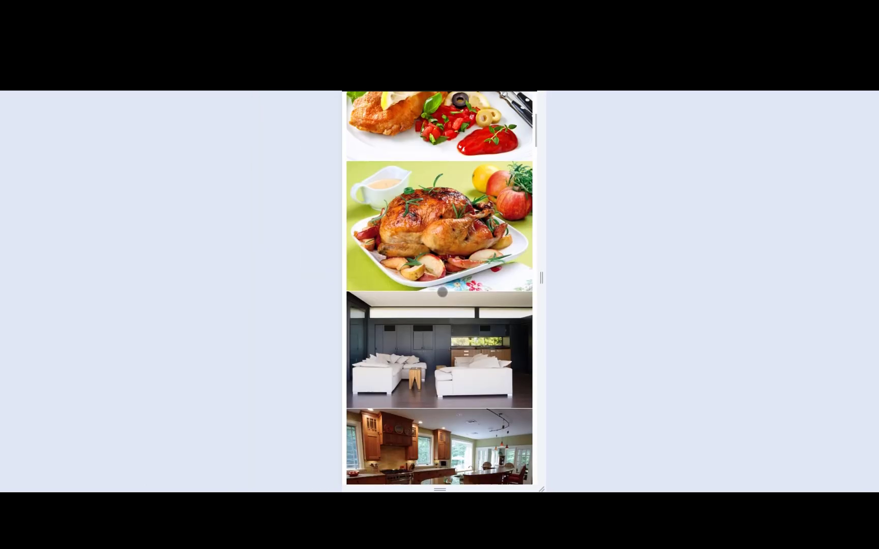
{"action": "scroll", "coordinate": [439, 287], "scroll_direction": "down", "scroll_amount": 5}
Open the kitchen and anime photos enlarged on mobile, closing each with Esc.
{"action": "left_click", "coordinate": [453, 260]}
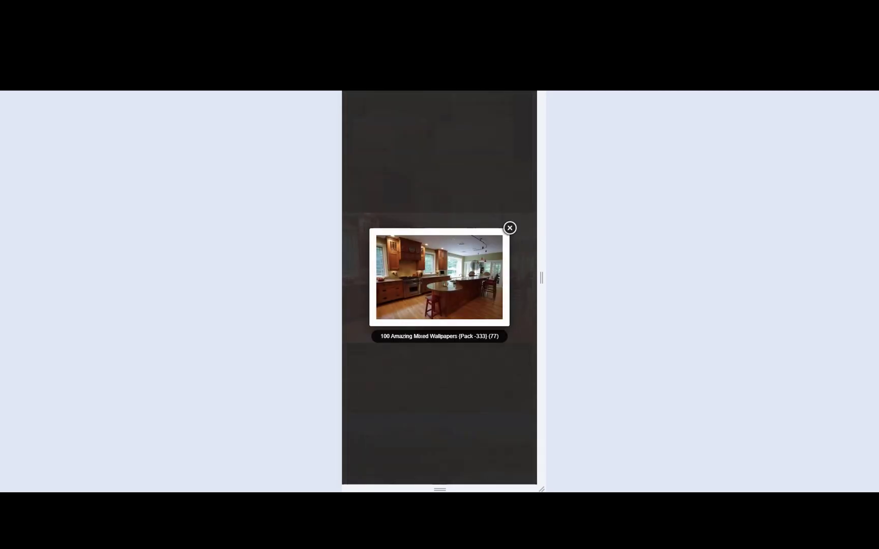
{"action": "key", "text": "Escape"}
{"action": "scroll", "coordinate": [440, 287], "scroll_direction": "down", "scroll_amount": 5}
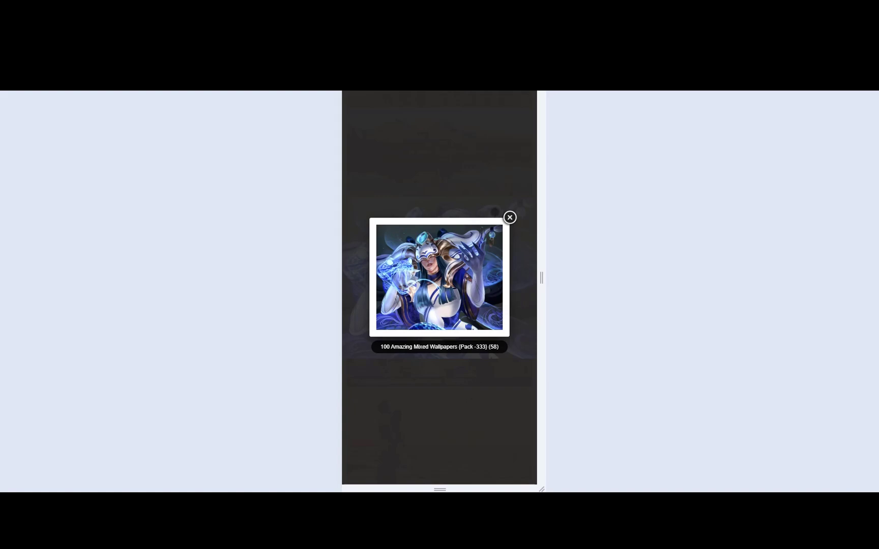
{"action": "key", "text": "Escape"}
{"action": "scroll", "coordinate": [439, 288], "scroll_direction": "down", "scroll_amount": 5}
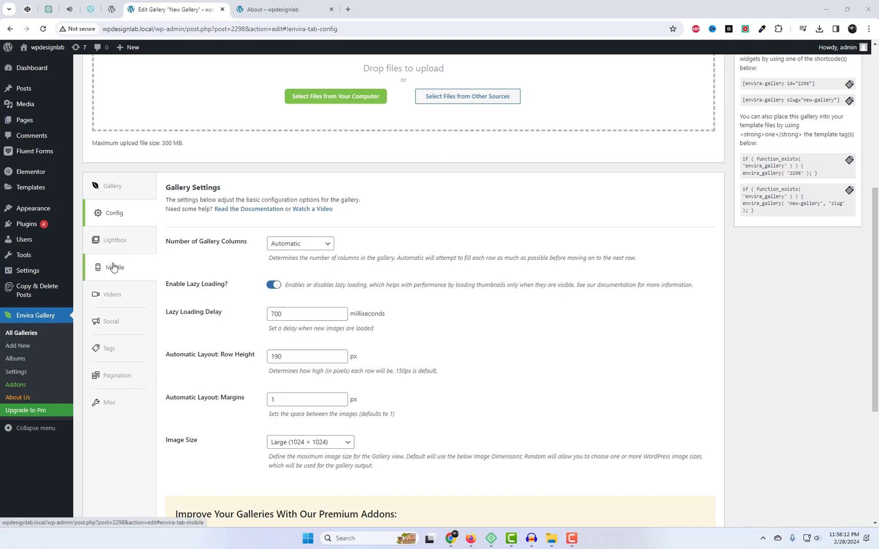
Review the gallery's Pro-only Mobile, Videos and Social settings sections.
{"action": "left_click", "coordinate": [114, 268]}
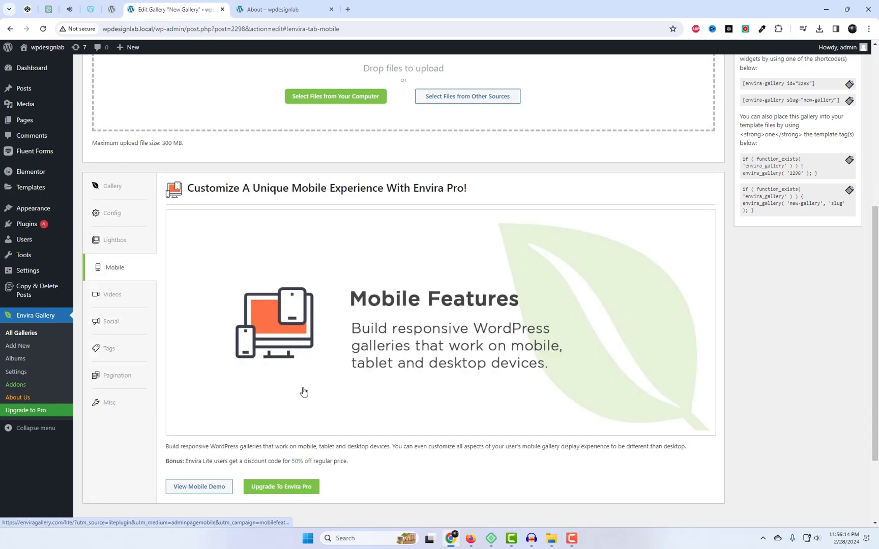
{"action": "left_click", "coordinate": [121, 303]}
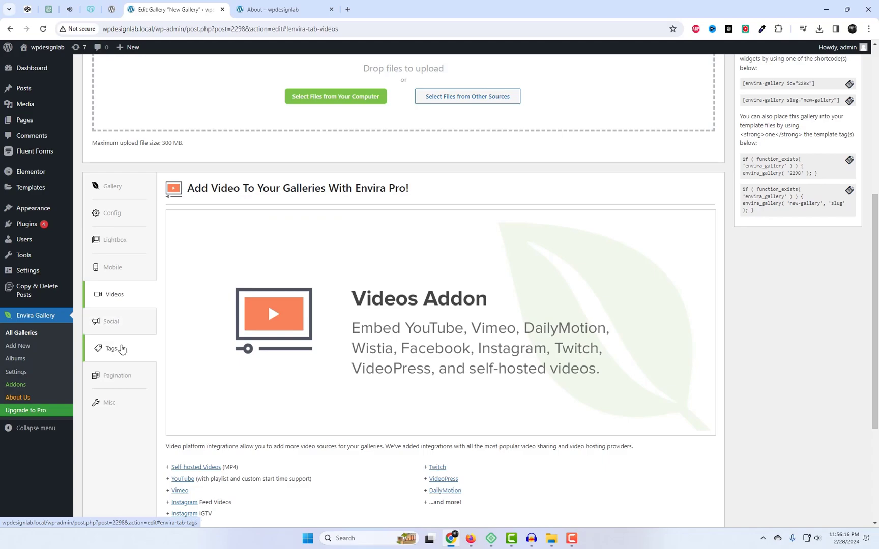
{"action": "left_click", "coordinate": [117, 328]}
{"action": "scroll", "coordinate": [121, 330], "scroll_direction": "down", "scroll_amount": 1}
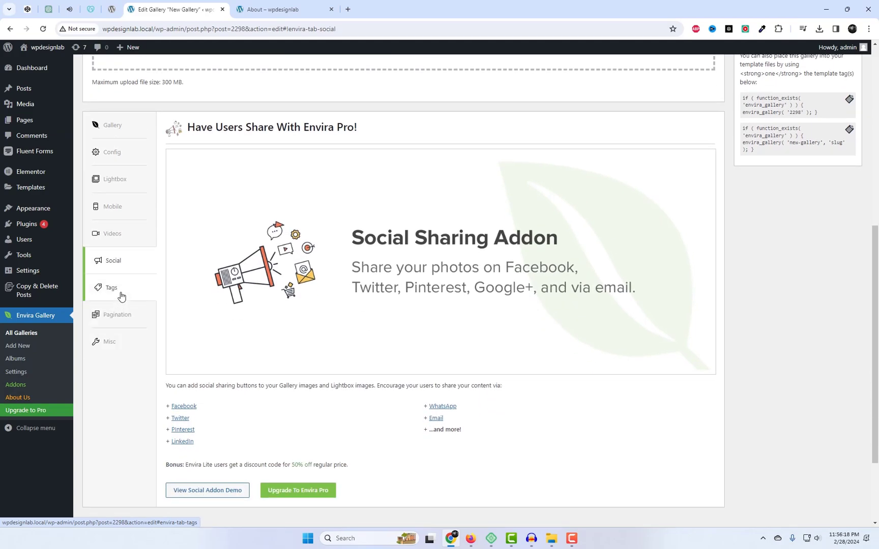
Check the Tags, Pagination and Misc sections and open Envira's upgrade page.
{"action": "left_click", "coordinate": [121, 297]}
{"action": "left_click", "coordinate": [118, 316]}
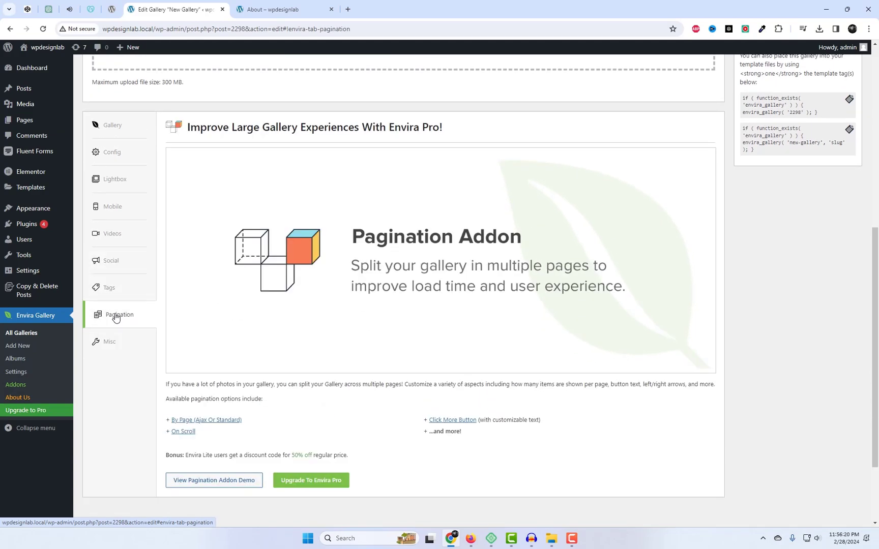
{"action": "left_click", "coordinate": [114, 345]}
{"action": "left_click", "coordinate": [212, 462]}
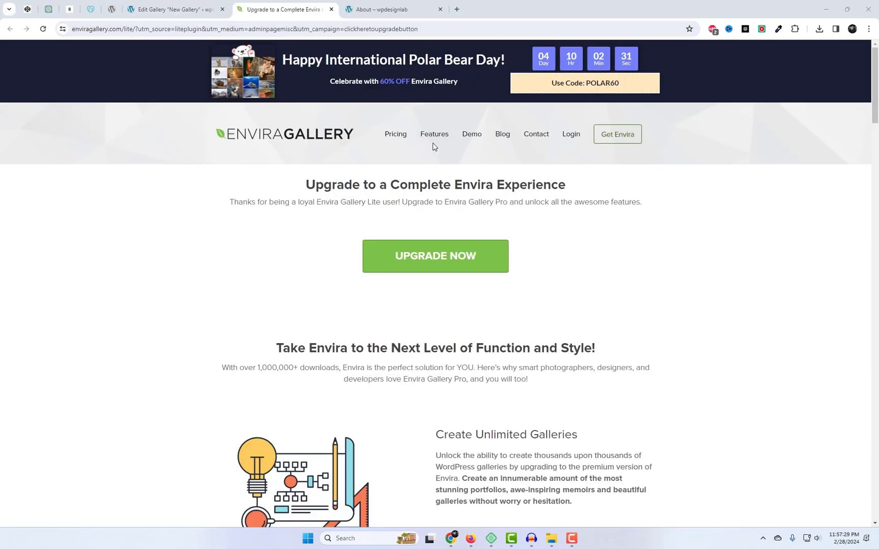
Show Envira's pricing page with the Lifetime, Pro, Plus and Basic plan cards.
{"action": "left_click", "coordinate": [396, 135]}
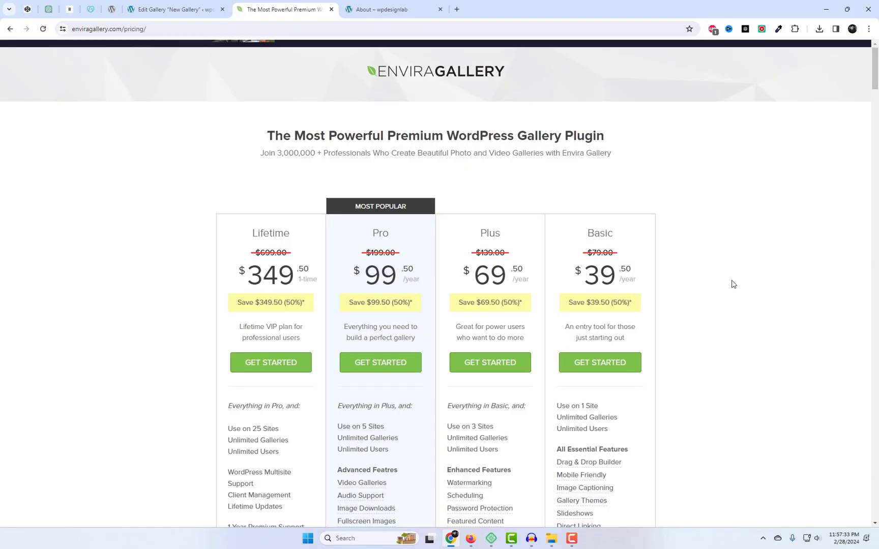
{"action": "scroll", "coordinate": [765, 285], "scroll_direction": "down", "scroll_amount": 2}
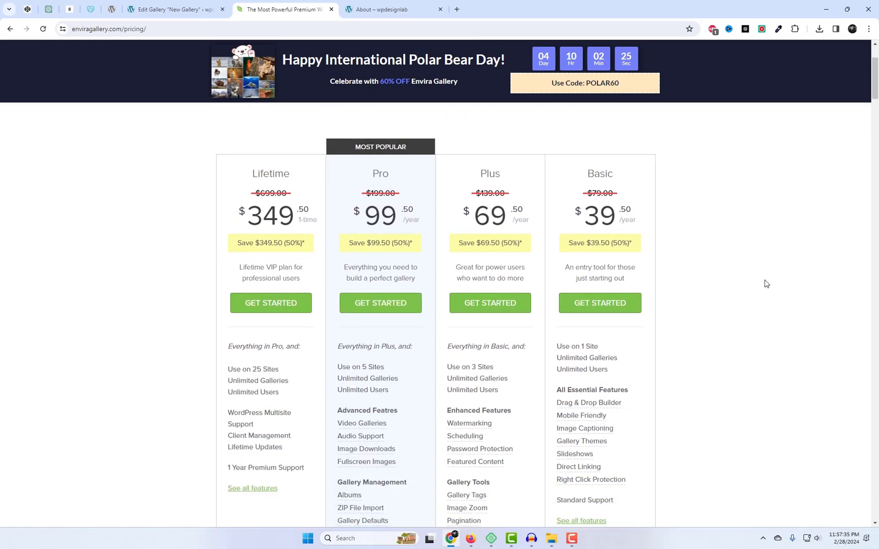
{"action": "scroll", "coordinate": [766, 284], "scroll_direction": "down", "scroll_amount": 1}
{"action": "scroll", "coordinate": [766, 283], "scroll_direction": "up", "scroll_amount": 1}
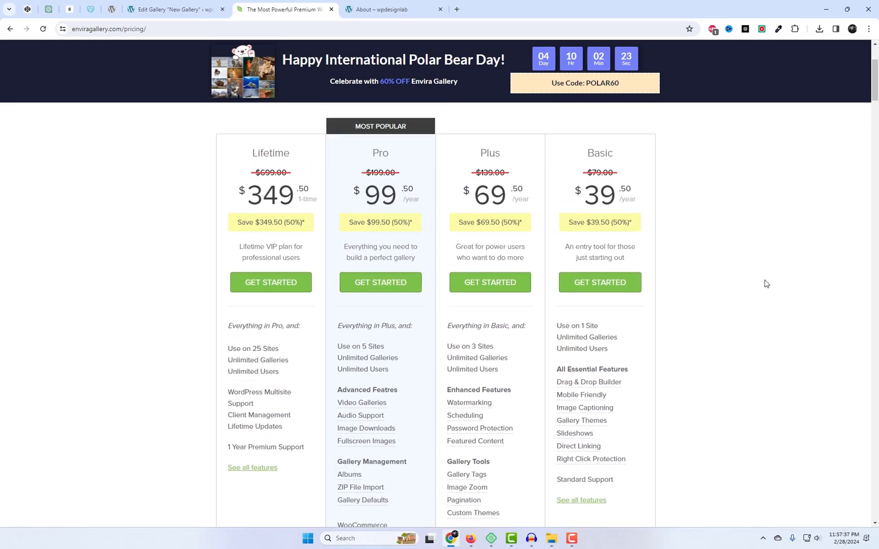